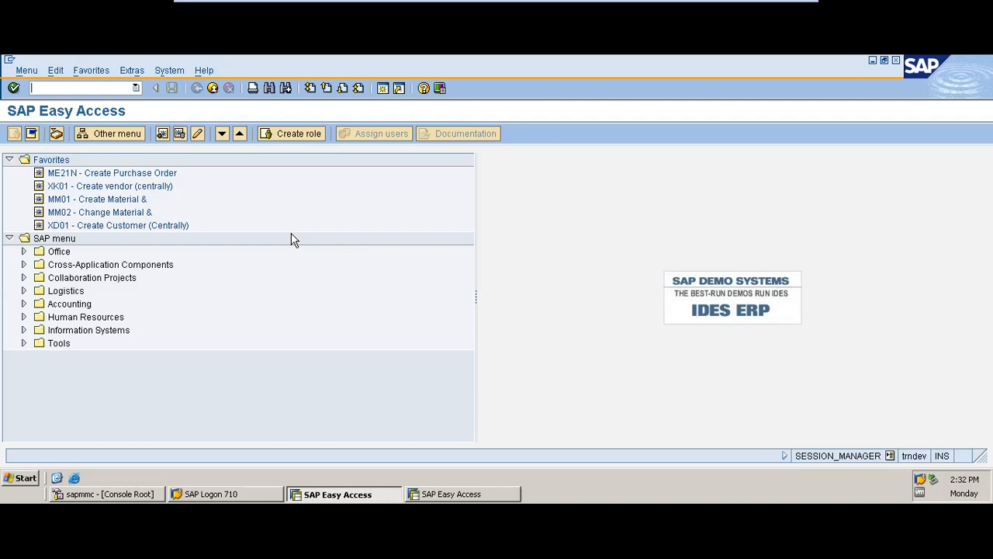
Start transaction FBL5N and choose ETISALAT NIG as the customer account from the customers of company code MOON.
{"action": "type", "text": "fbl5n"}
{"action": "key", "text": "Return"}
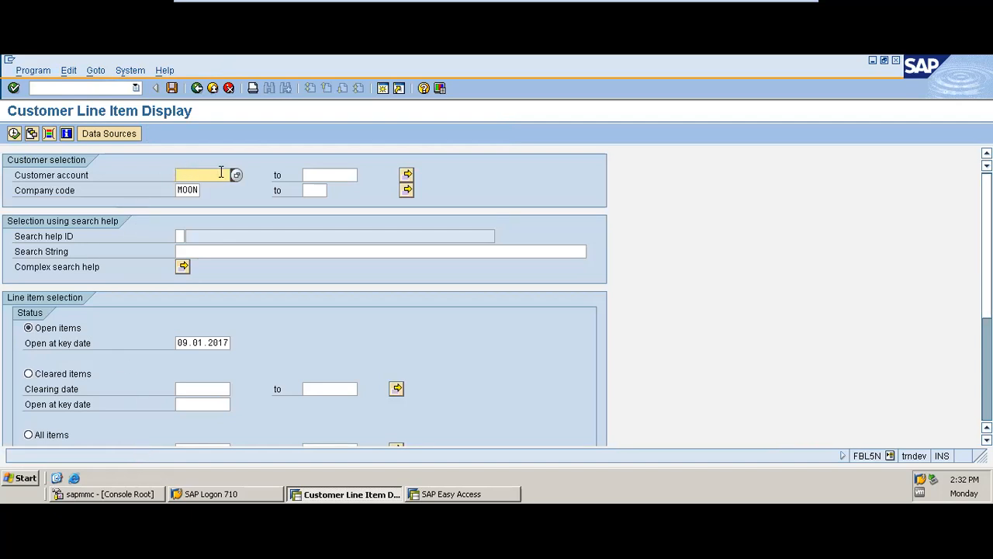
{"action": "left_click", "coordinate": [408, 175]}
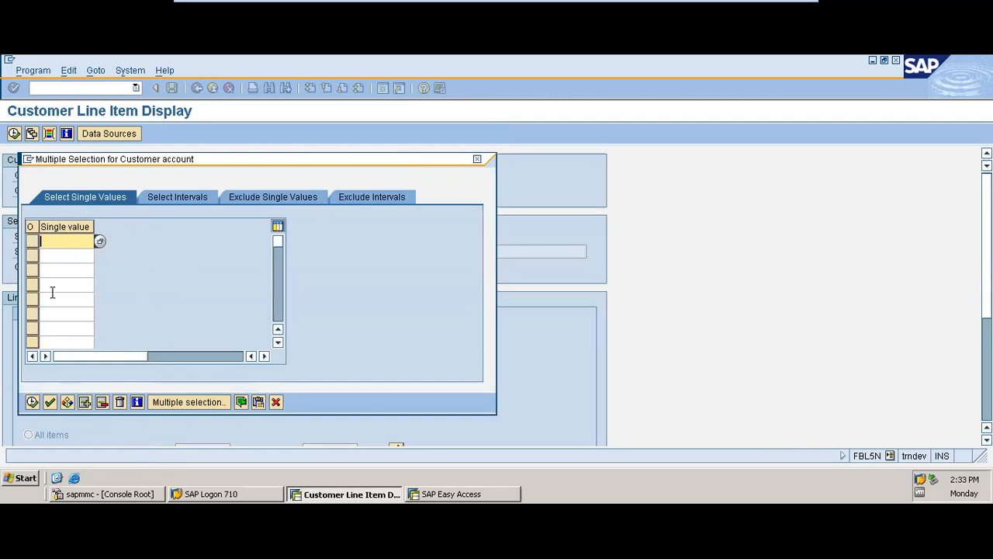
{"action": "left_click", "coordinate": [477, 159]}
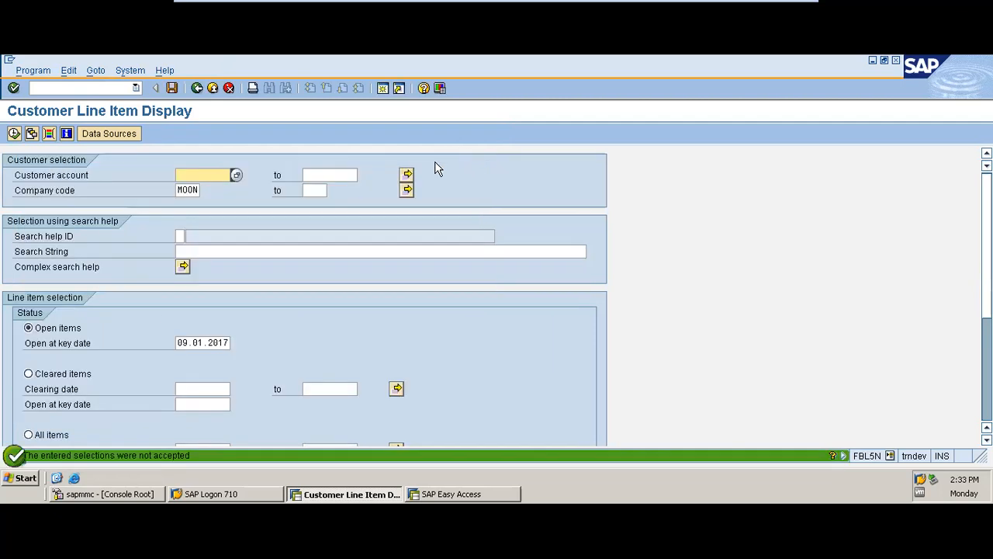
{"action": "left_click", "coordinate": [237, 176]}
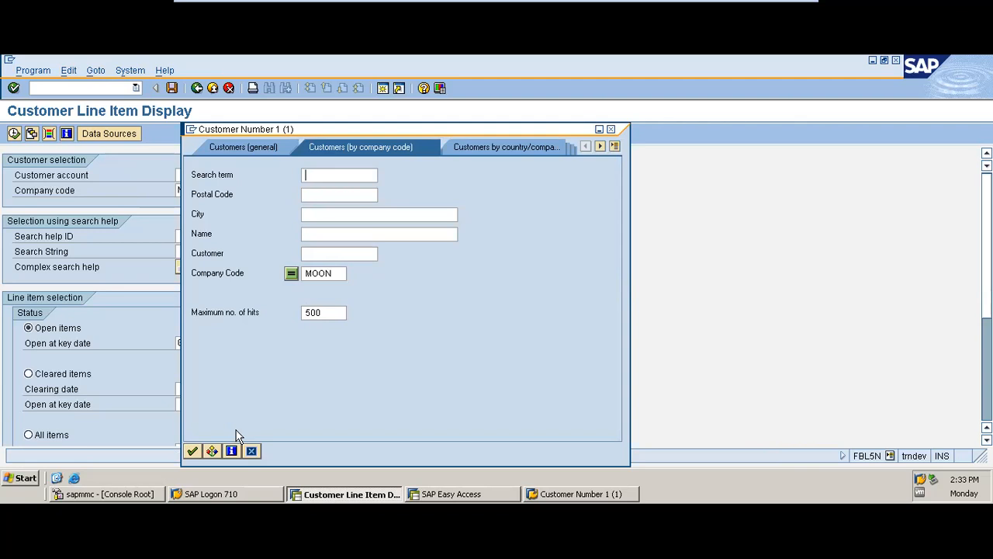
{"action": "left_click", "coordinate": [194, 451]}
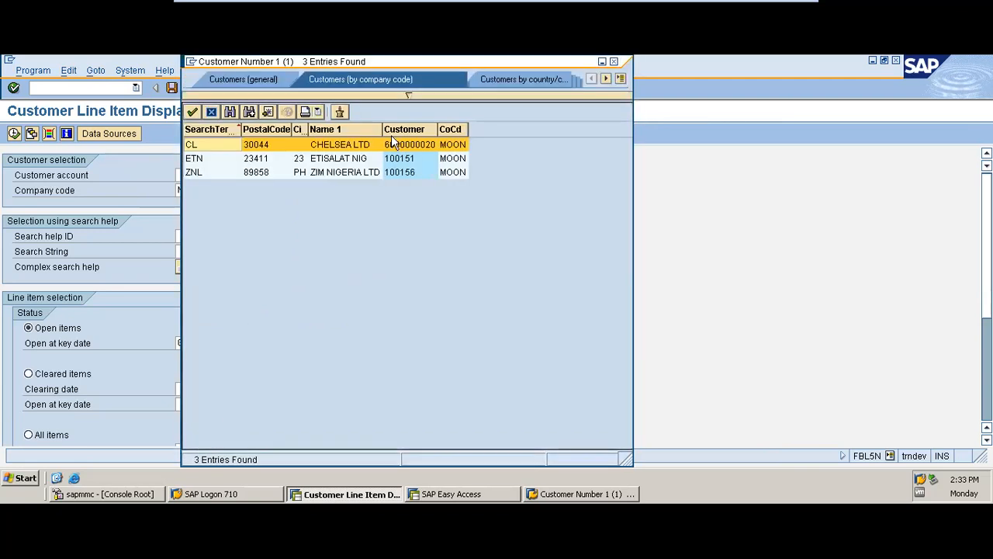
{"action": "double_click", "coordinate": [334, 163]}
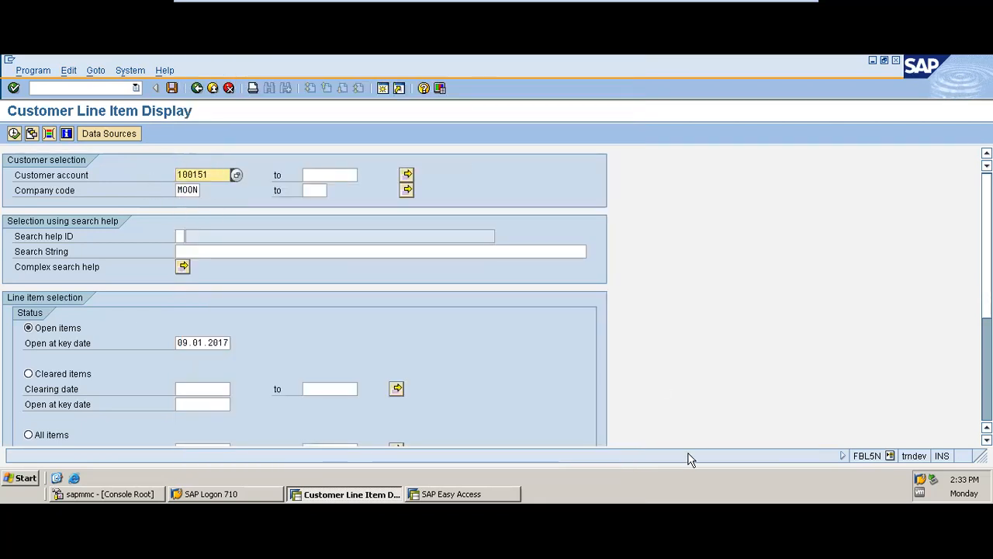
List all items of the customer, open the 120.000,00 EUR invoice line dated 08.07.2021 and check its discount base.
{"action": "scroll", "coordinate": [496, 296], "scroll_direction": "down", "scroll_amount": 3}
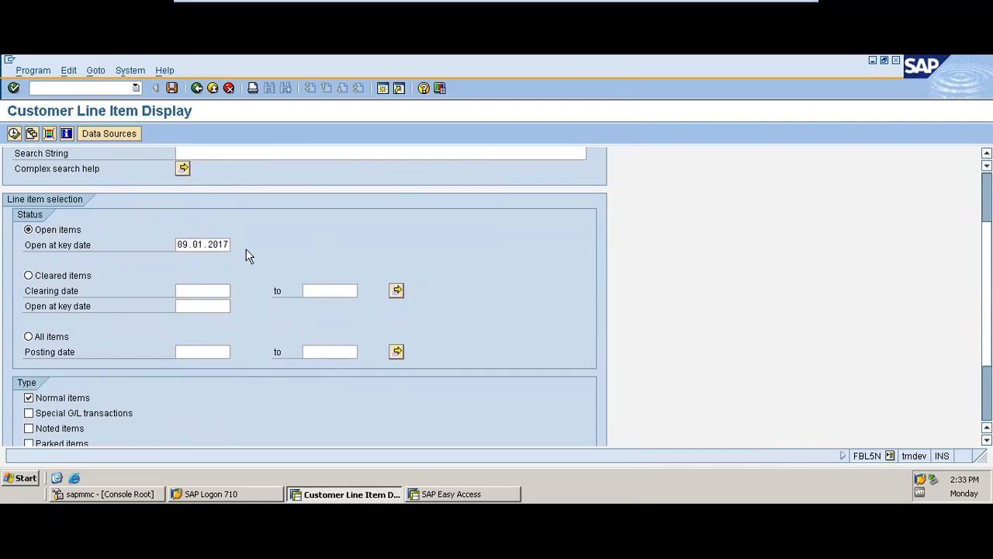
{"action": "left_click", "coordinate": [43, 341]}
{"action": "left_click", "coordinate": [14, 133]}
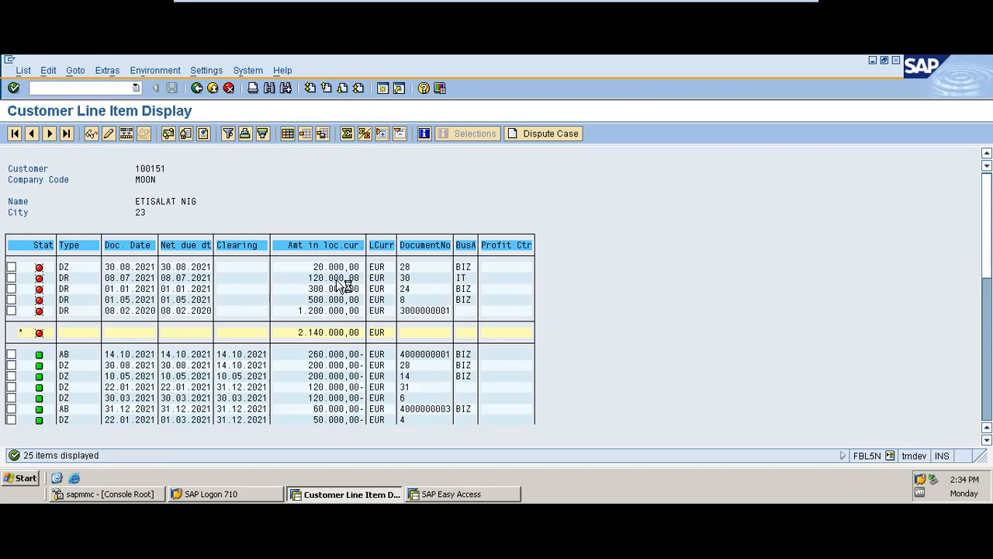
{"action": "double_click", "coordinate": [339, 288]}
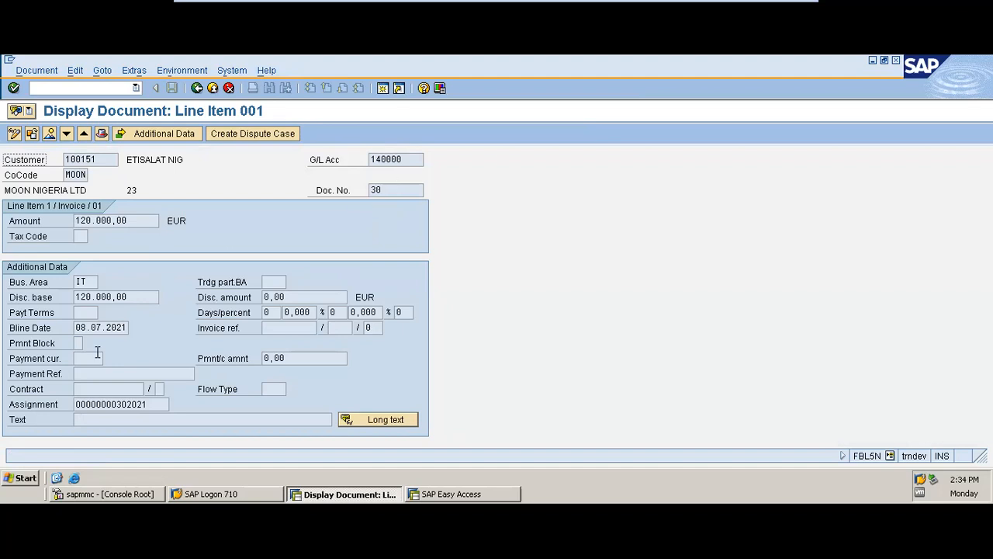
{"action": "left_click_drag", "start_coordinate": [141, 296], "coordinate": [47, 298]}
Start transaction F-28 in the second session and open the document header of the invoice displayed in the first session.
{"action": "left_click", "coordinate": [458, 492]}
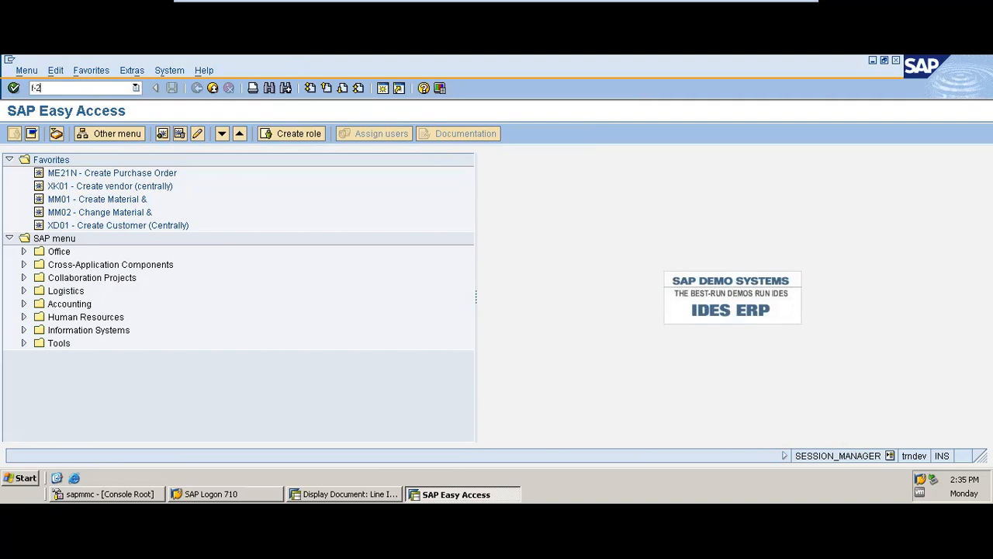
{"action": "key", "text": "Return"}
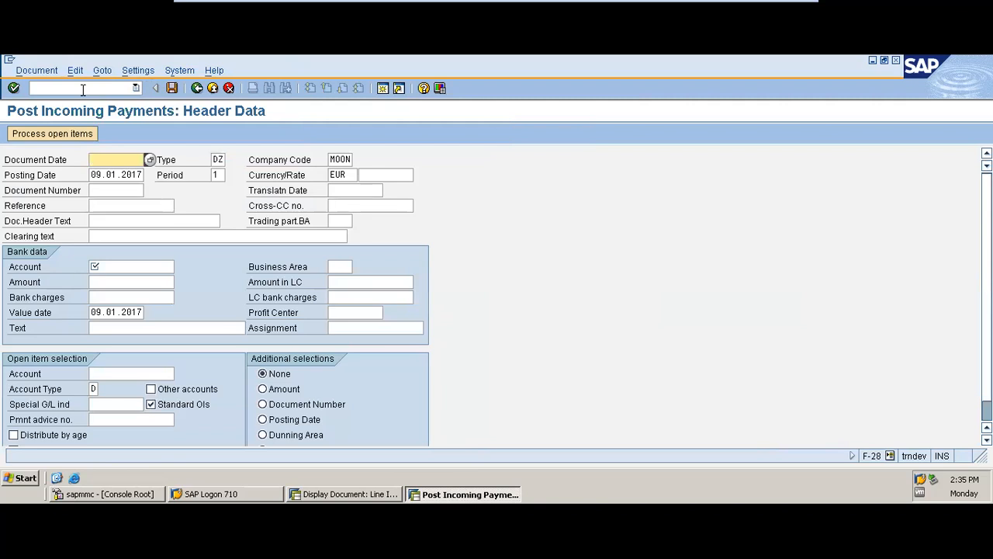
{"action": "left_click", "coordinate": [354, 494]}
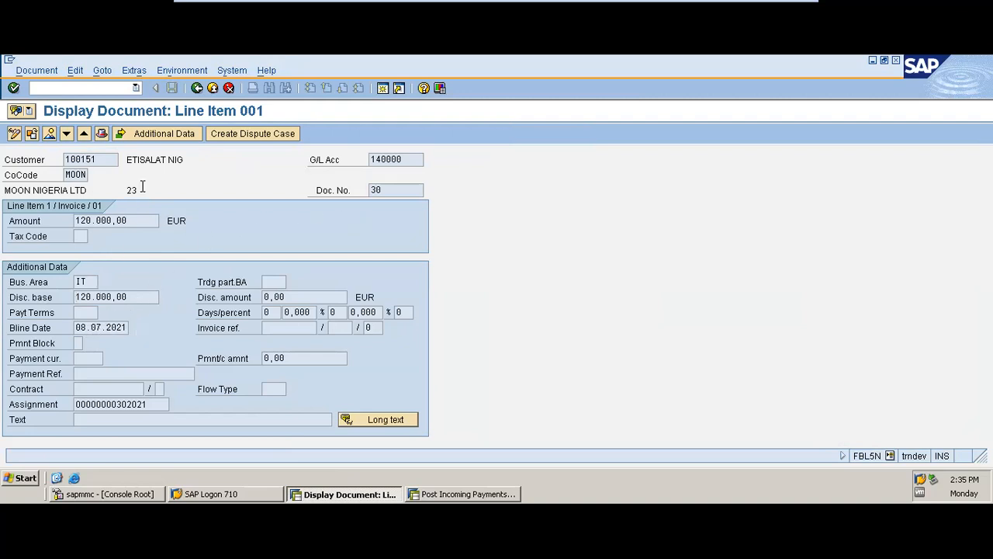
{"action": "left_click", "coordinate": [101, 133]}
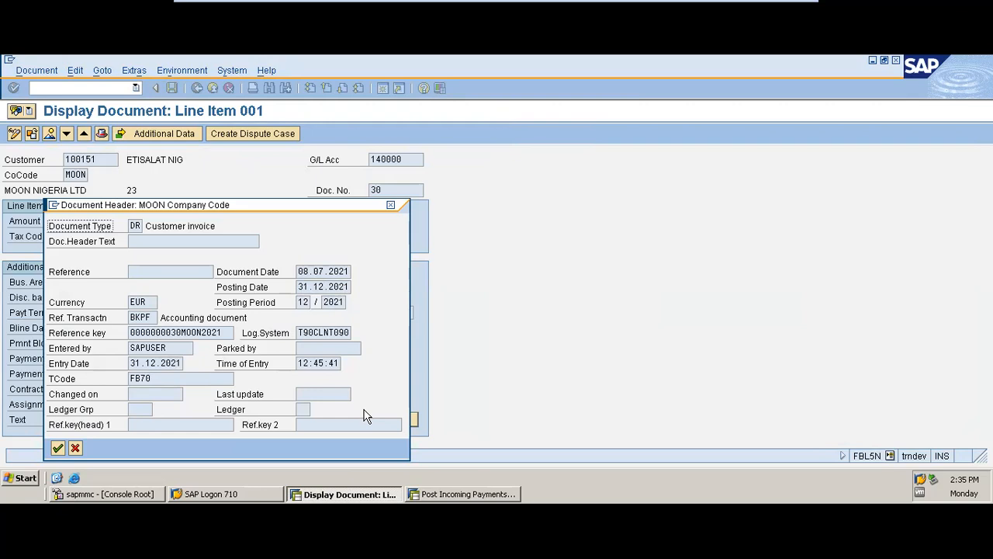
Set both the document date and the posting date of the incoming payment to 31.12.2021.
{"action": "left_click", "coordinate": [505, 493]}
{"action": "type", "text": "31.12.2"}
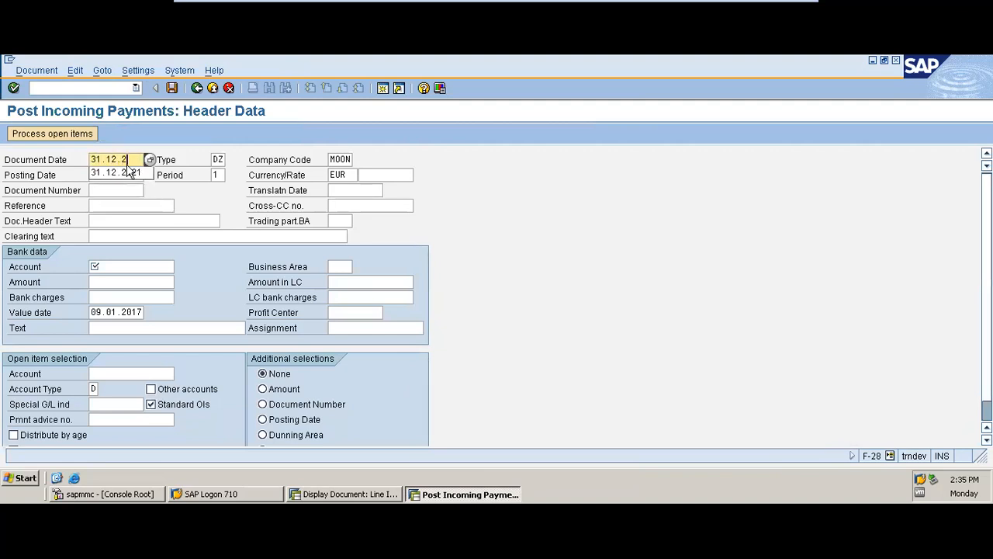
{"action": "left_click", "coordinate": [129, 172]}
{"action": "key", "text": "Tab"}
{"action": "key", "text": "Tab"}
{"action": "key", "text": "Tab"}
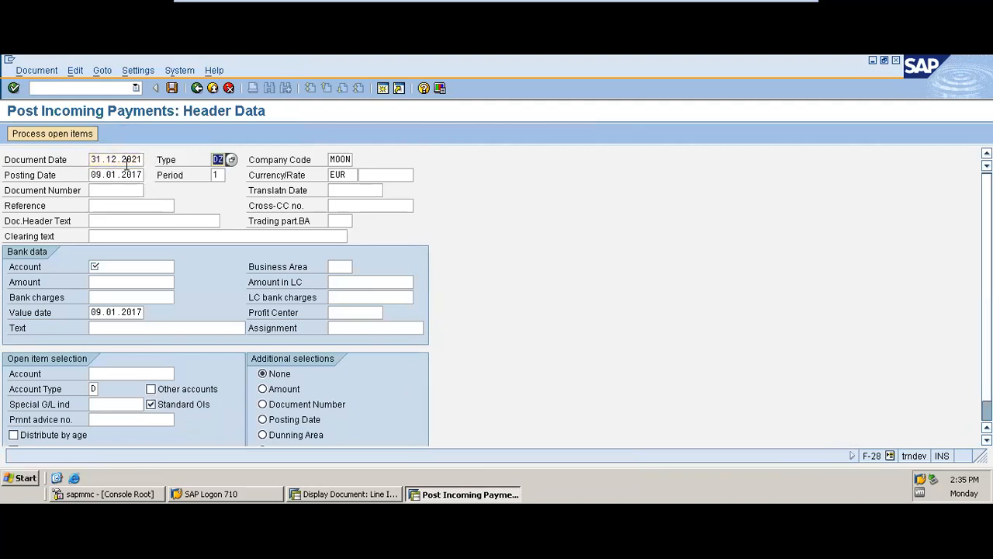
{"action": "type", "text": "31"}
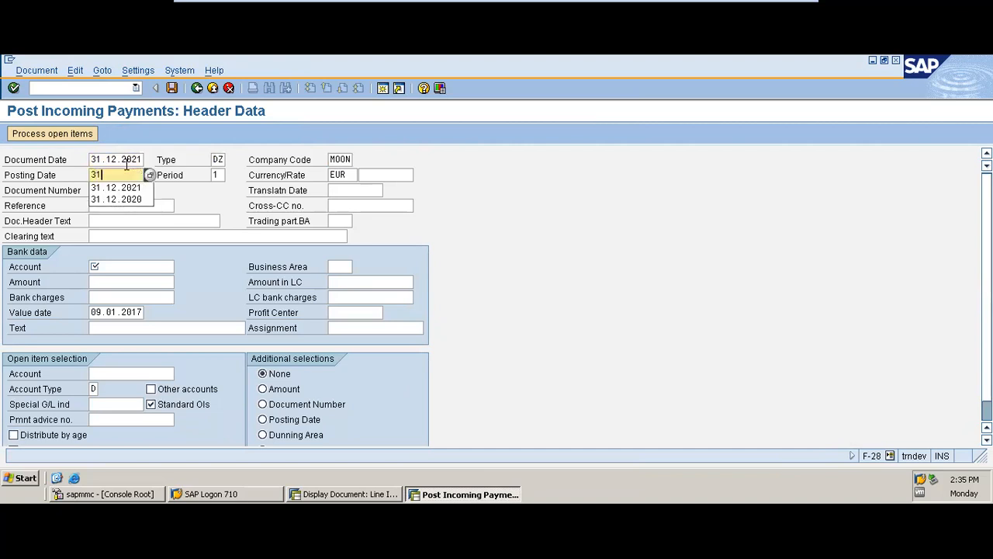
{"action": "type", "text": ".12.2021"}
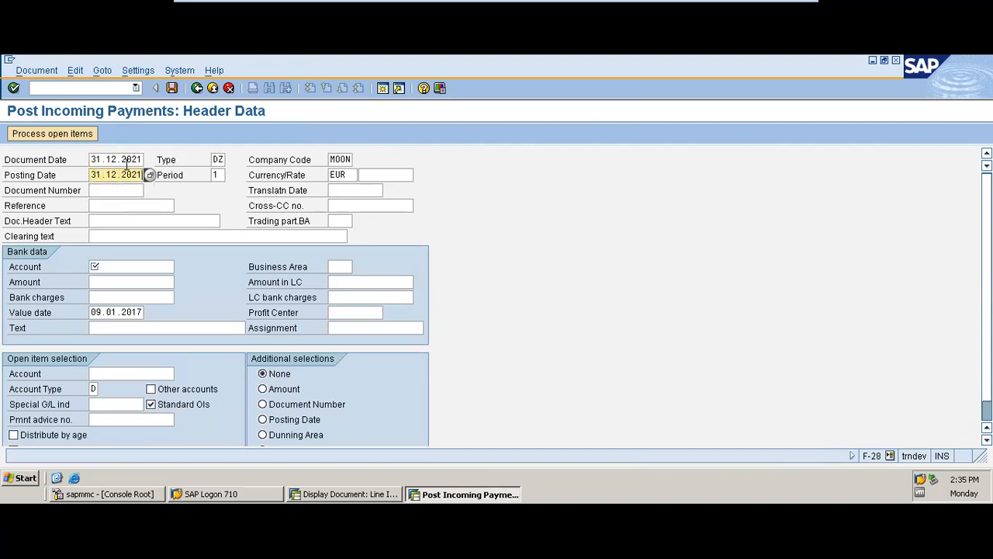
Enter 009 as the reference in the incoming payment header.
{"action": "left_click", "coordinate": [116, 222]}
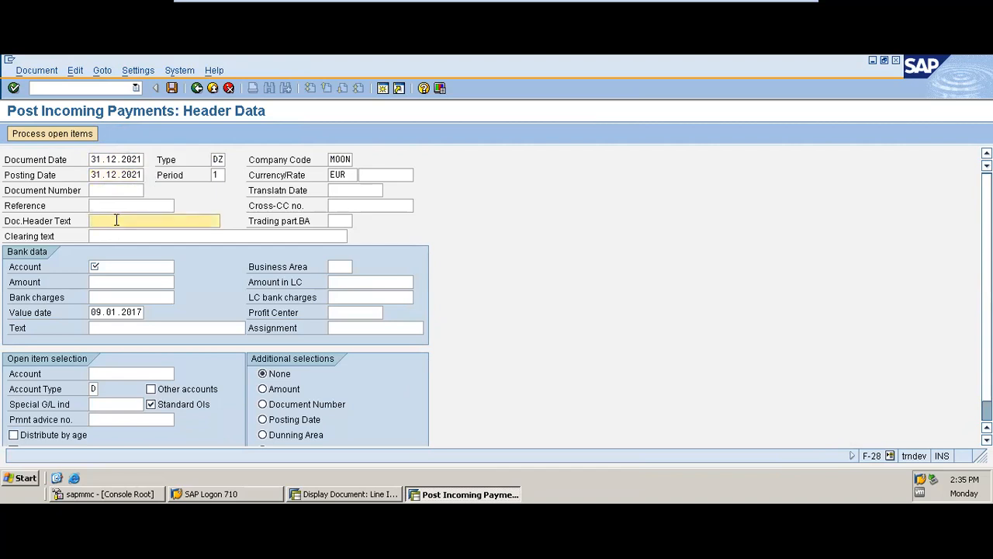
{"action": "left_click", "coordinate": [110, 205]}
{"action": "type", "text": "090"}
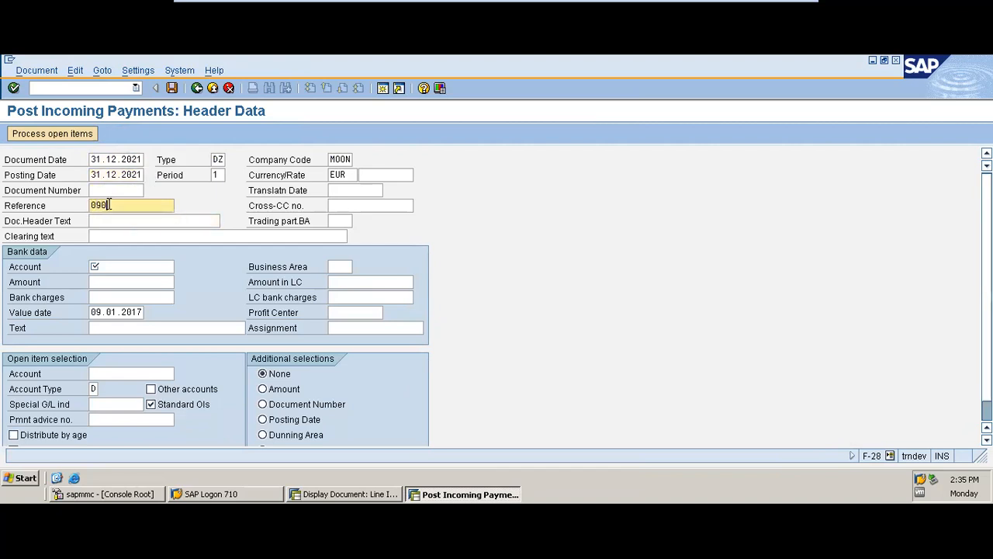
{"action": "key", "text": "BackSpace"}
{"action": "key", "text": "BackSpace"}
{"action": "type", "text": "09"}
Set the clearing text to "Cash received for General servives".
{"action": "left_click", "coordinate": [111, 235]}
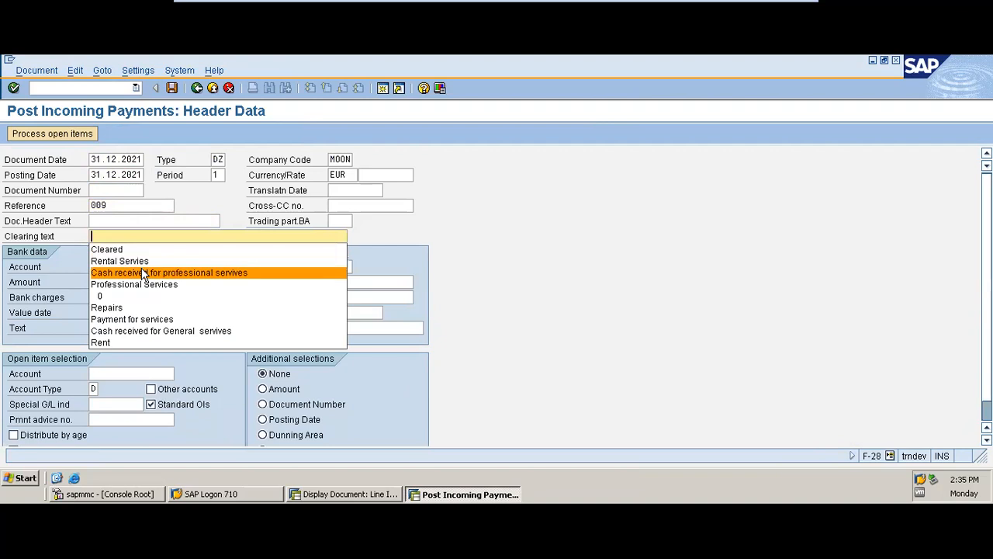
{"action": "left_click", "coordinate": [143, 273]}
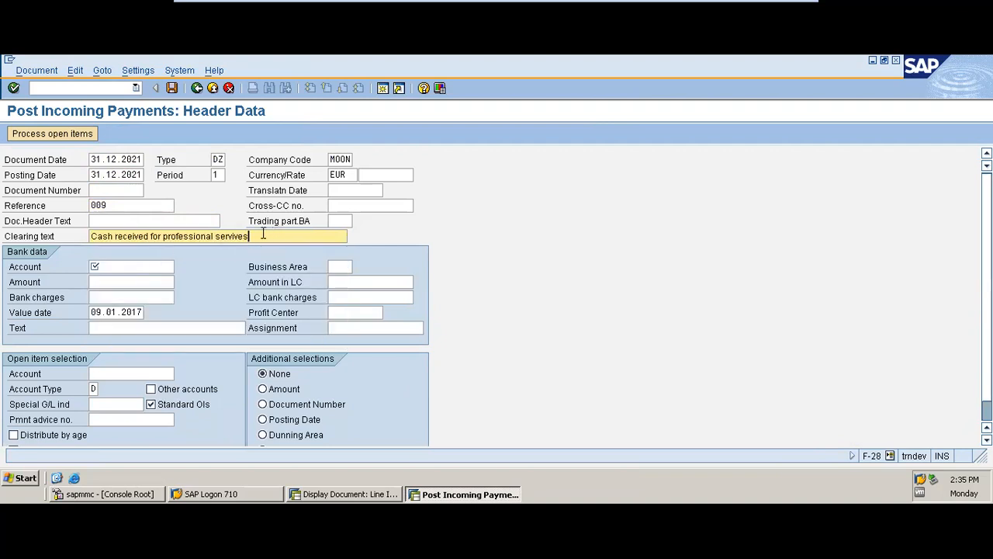
{"action": "key", "text": "BackSpace"}
{"action": "key", "text": "BackSpace"}
{"action": "key", "text": "BackSpace"}
{"action": "key", "text": "BackSpace"}
{"action": "key", "text": "BackSpace"}
{"action": "key", "text": "BackSpace"}
{"action": "key", "text": "BackSpace"}
{"action": "key", "text": "BackSpace"}
{"action": "key", "text": "BackSpace"}
{"action": "key", "text": "BackSpace"}
{"action": "key", "text": "BackSpace"}
{"action": "key", "text": "BackSpace"}
{"action": "key", "text": "BackSpace"}
{"action": "key", "text": "BackSpace"}
{"action": "key", "text": "BackSpace"}
{"action": "key", "text": "BackSpace"}
{"action": "key", "text": "BackSpace"}
{"action": "key", "text": "BackSpace"}
{"action": "key", "text": "BackSpace"}
{"action": "key", "text": "BackSpace"}
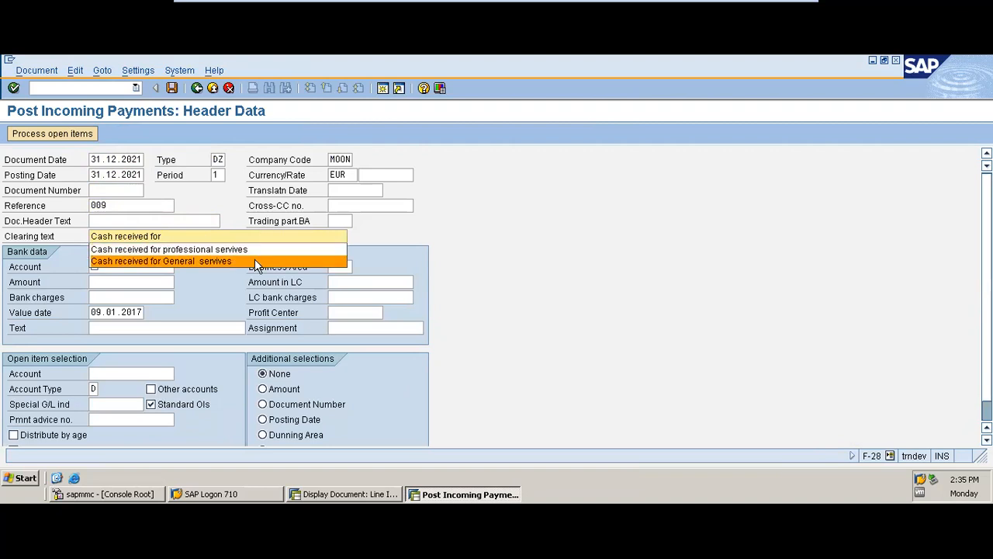
{"action": "left_click", "coordinate": [257, 261]}
Fill in the bank data account number from the previously used entries.
{"action": "left_click", "coordinate": [130, 267]}
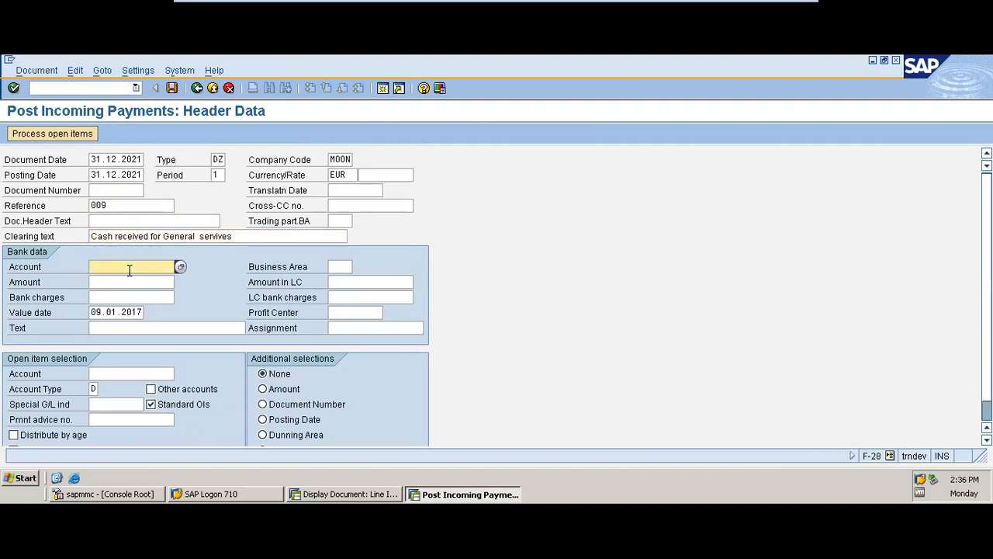
{"action": "left_click", "coordinate": [129, 270]}
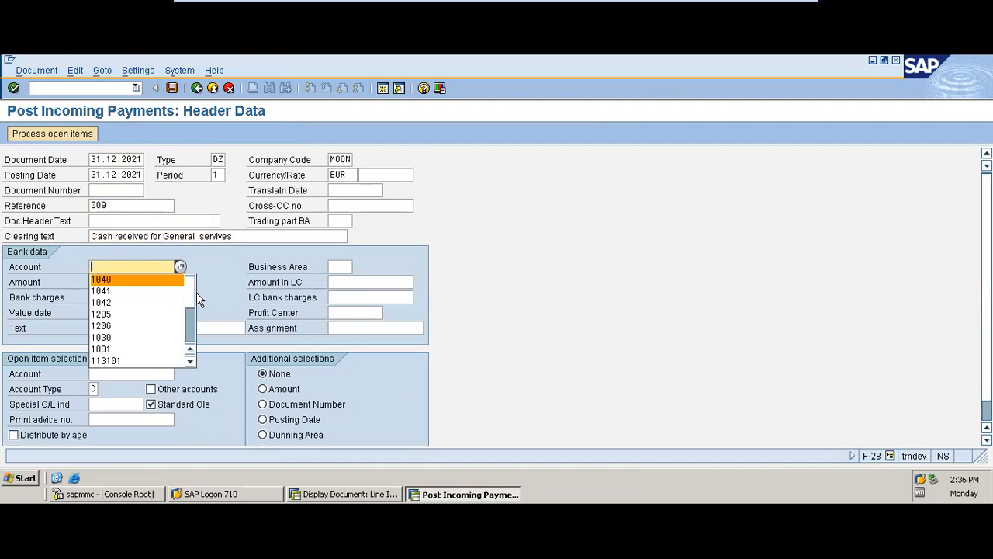
{"action": "left_click", "coordinate": [191, 351]}
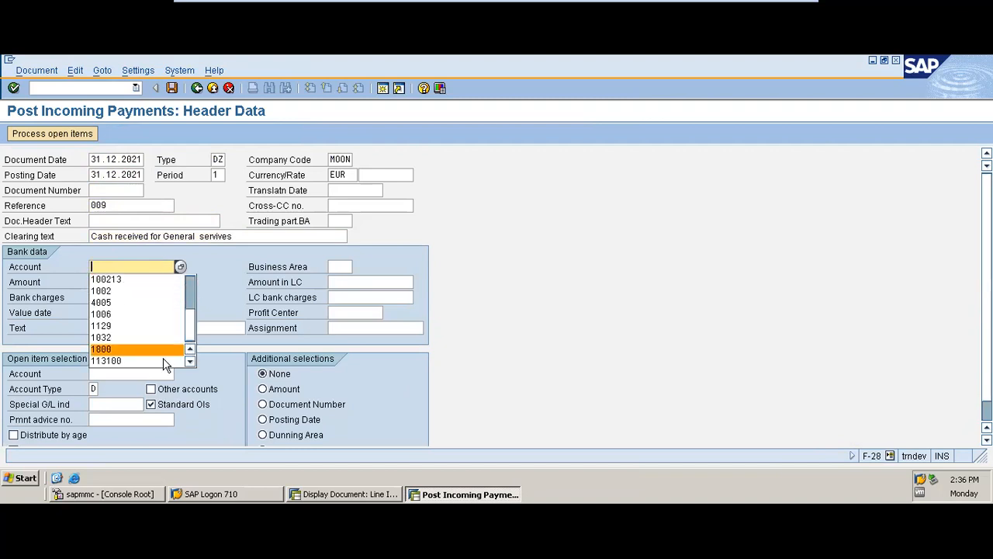
{"action": "left_click", "coordinate": [158, 353]}
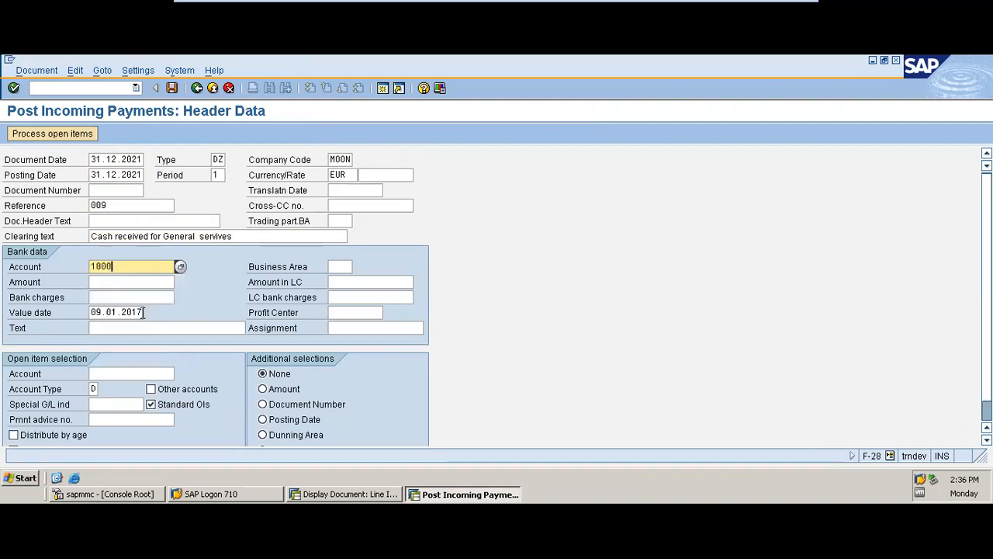
Check the invoice amount in the line item session and enter 120000 as the payment amount in the bank data.
{"action": "left_click", "coordinate": [134, 284]}
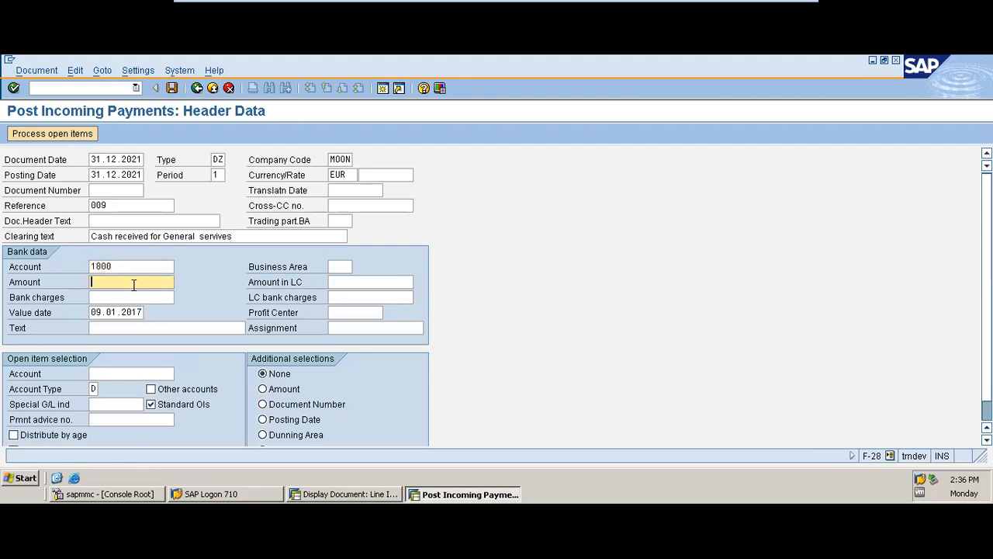
{"action": "left_click", "coordinate": [355, 491]}
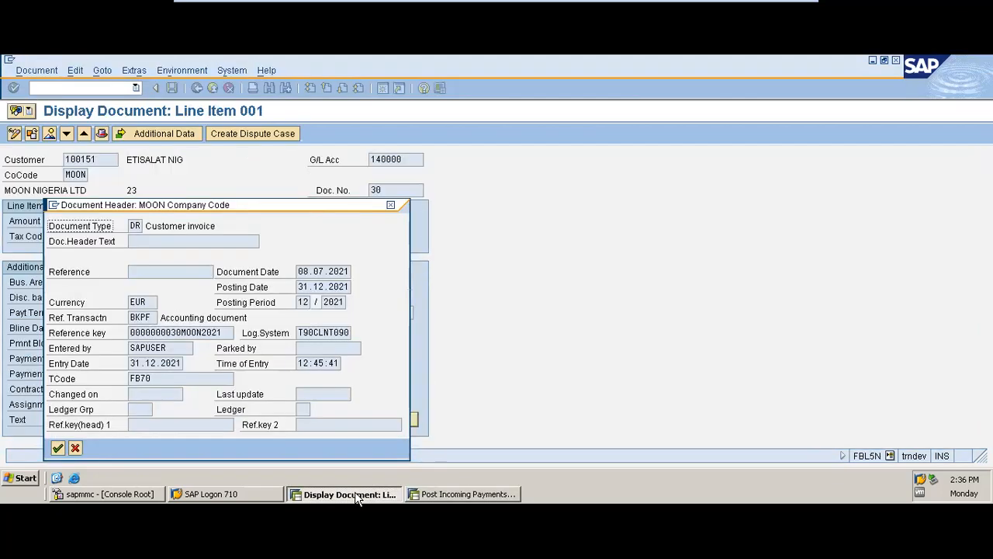
{"action": "left_click", "coordinate": [390, 207]}
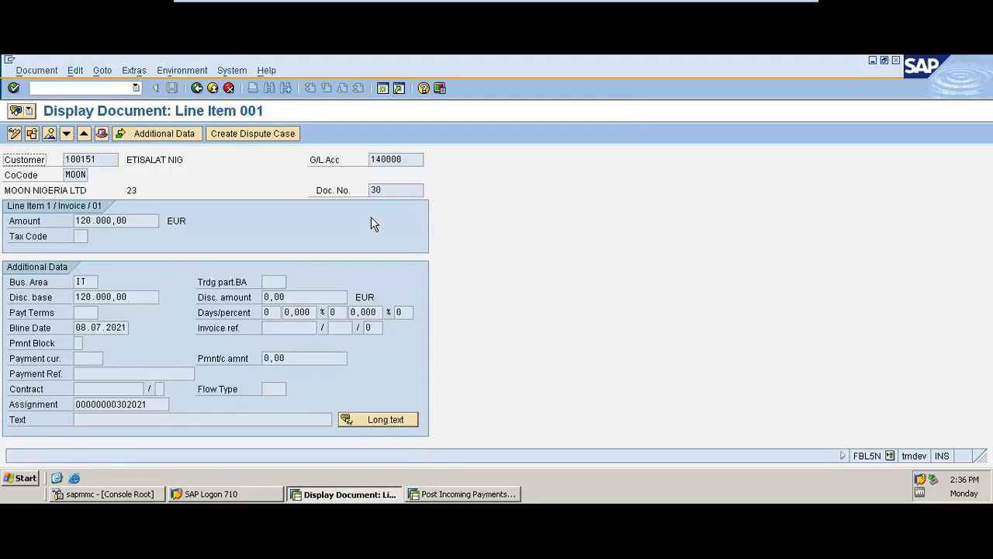
{"action": "double_click", "coordinate": [130, 301]}
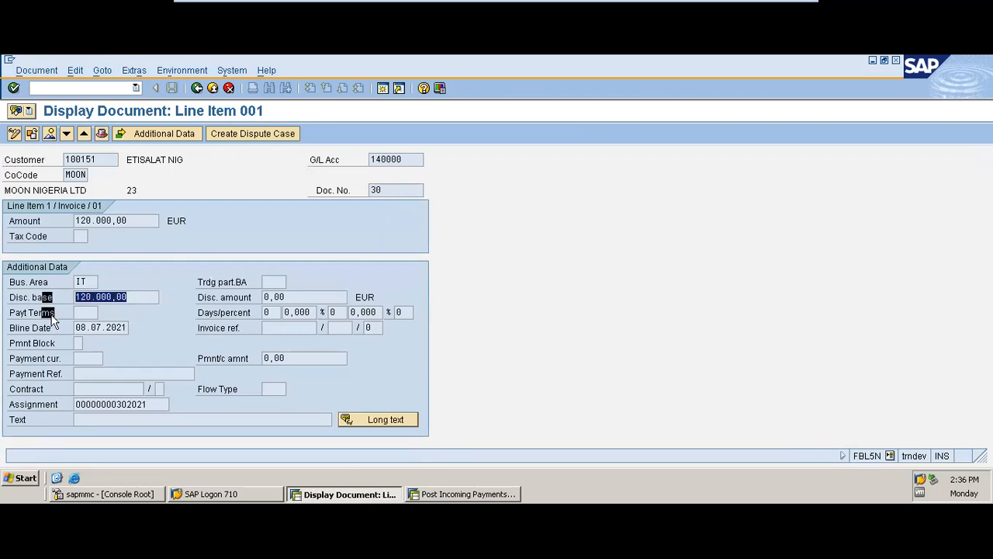
{"action": "left_click", "coordinate": [468, 494]}
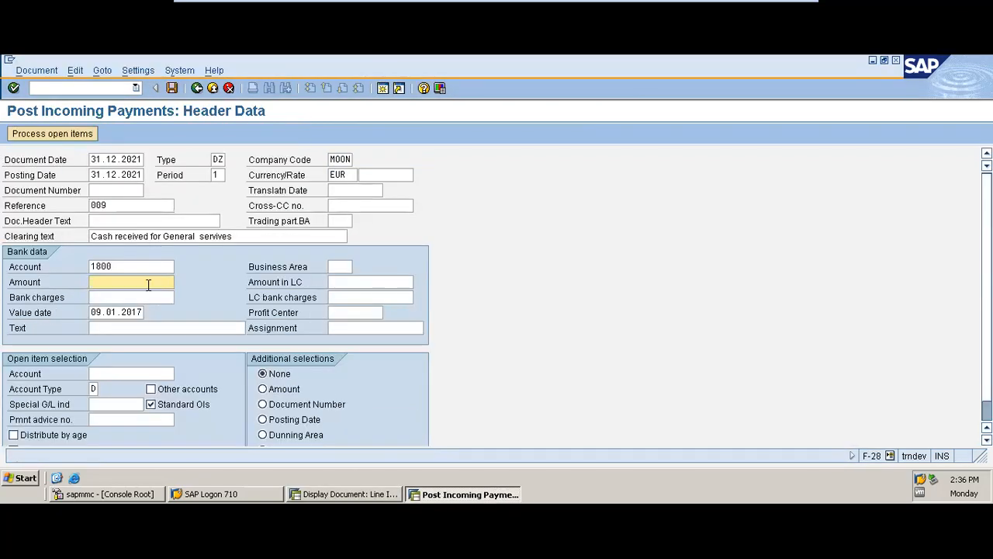
{"action": "type", "text": "120"}
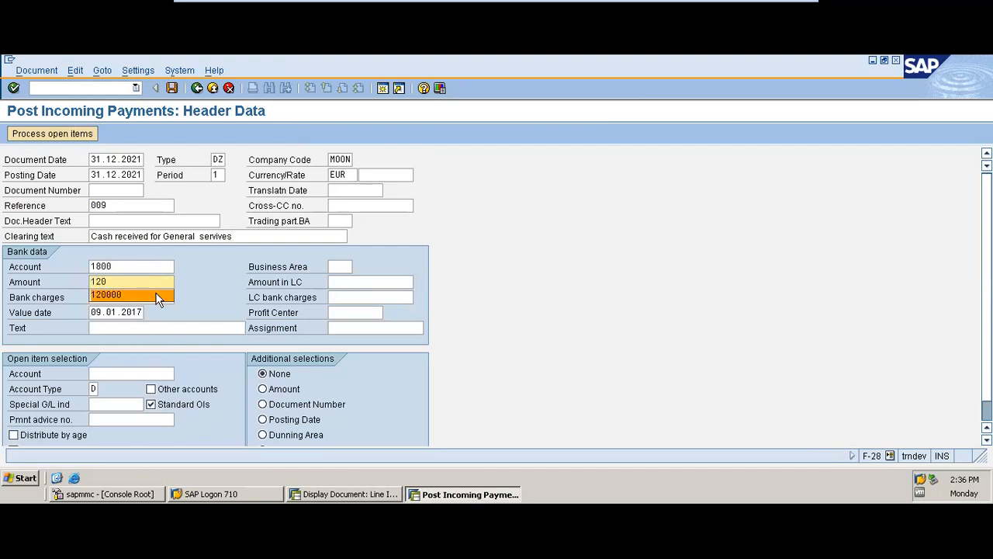
{"action": "left_click", "coordinate": [157, 295]}
Set the value date in the bank data to 31.12.2021.
{"action": "left_click", "coordinate": [101, 311]}
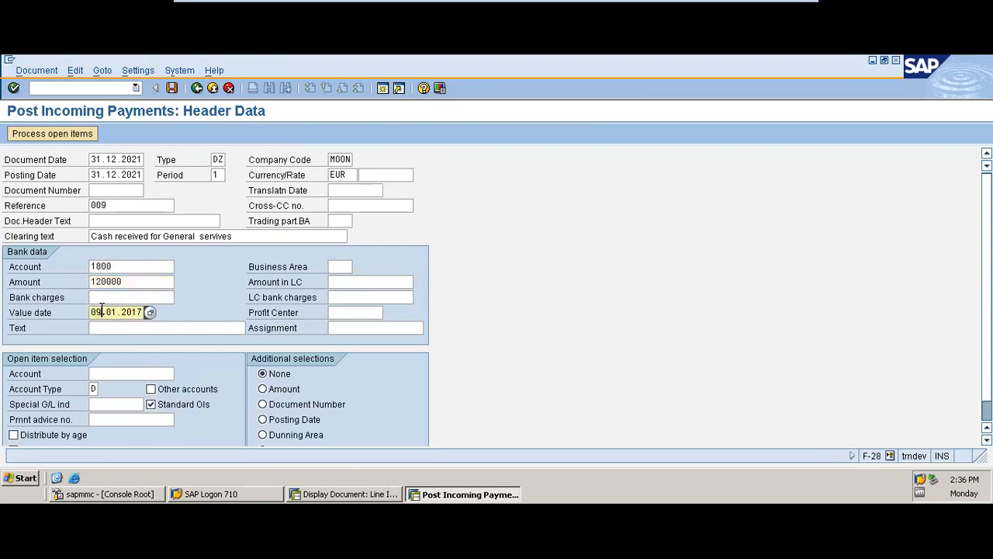
{"action": "key", "text": "BackSpace"}
{"action": "key", "text": "BackSpace"}
{"action": "type", "text": "31"}
{"action": "left_click", "coordinate": [118, 312]}
{"action": "key", "text": "BackSpace"}
{"action": "key", "text": "BackSpace"}
{"action": "type", "text": "12"}
{"action": "key", "text": "BackSpace"}
{"action": "key", "text": "BackSpace"}
Choose customer ETISALAT NIG of company code MOON as the account for the open item selection.
{"action": "scroll", "coordinate": [215, 294], "scroll_direction": "down", "scroll_amount": 1}
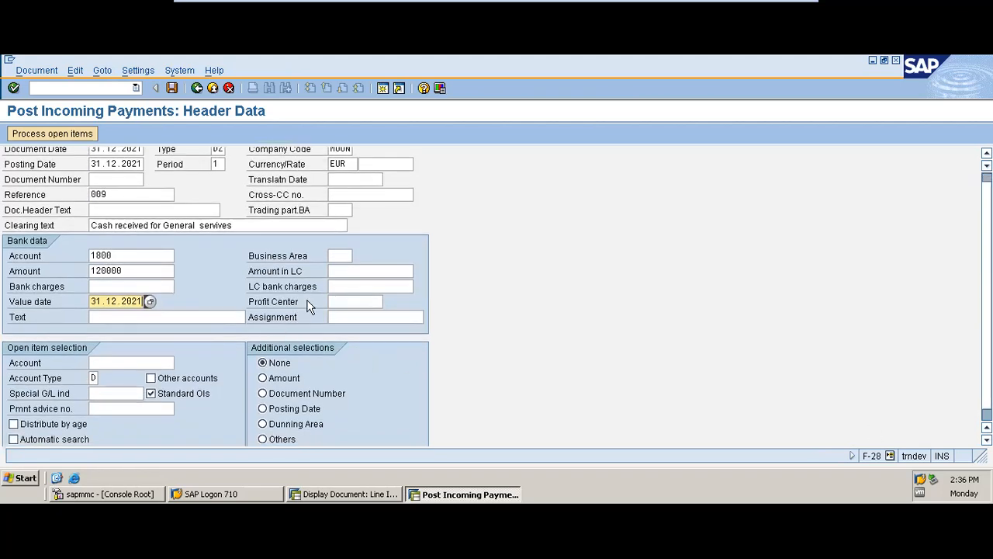
{"action": "left_click", "coordinate": [115, 362]}
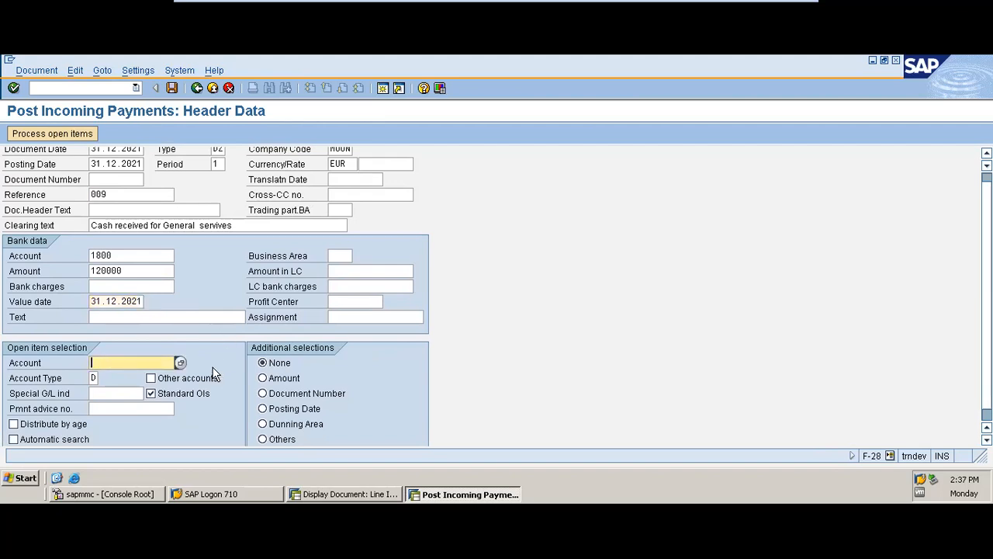
{"action": "left_click", "coordinate": [180, 363]}
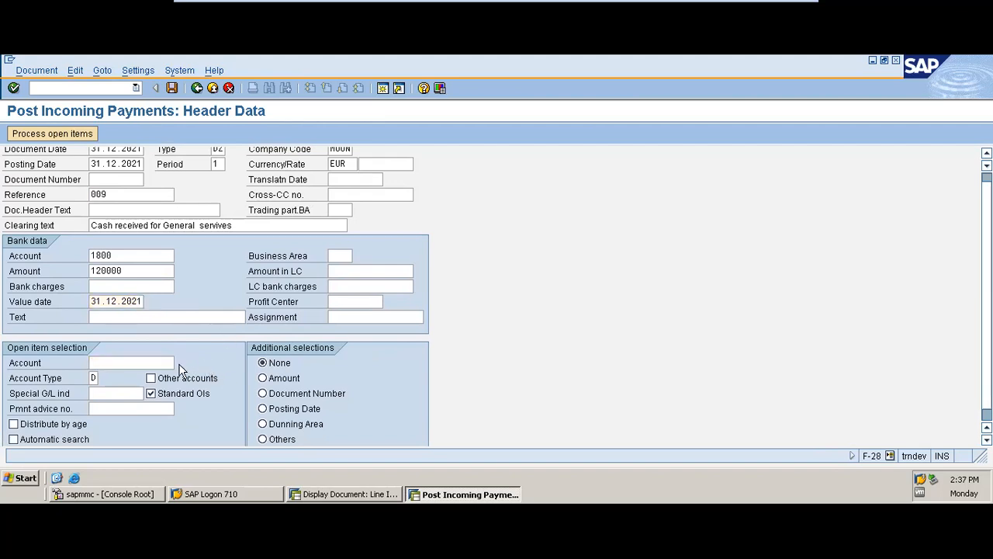
{"action": "left_click", "coordinate": [27, 399]}
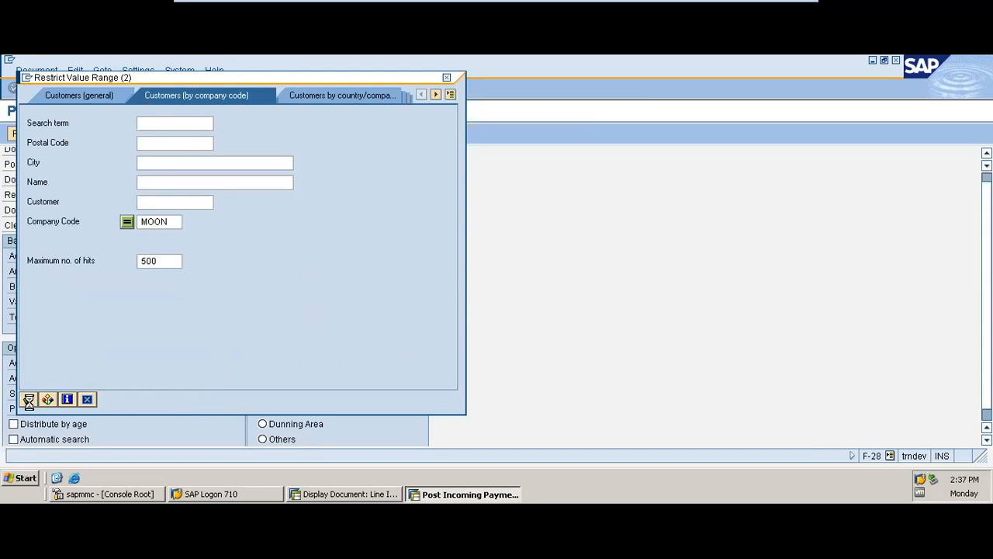
{"action": "left_click", "coordinate": [175, 159]}
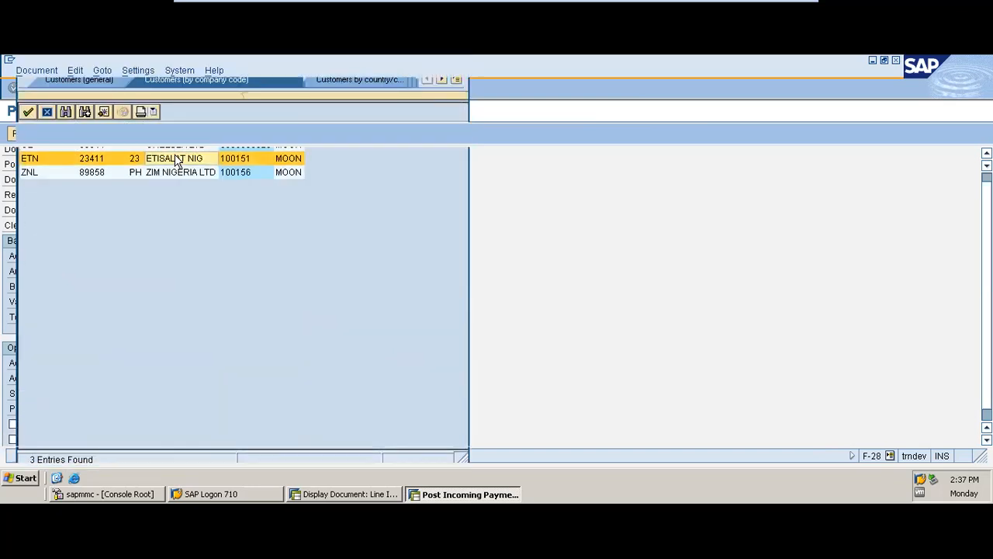
{"action": "key", "text": "Return"}
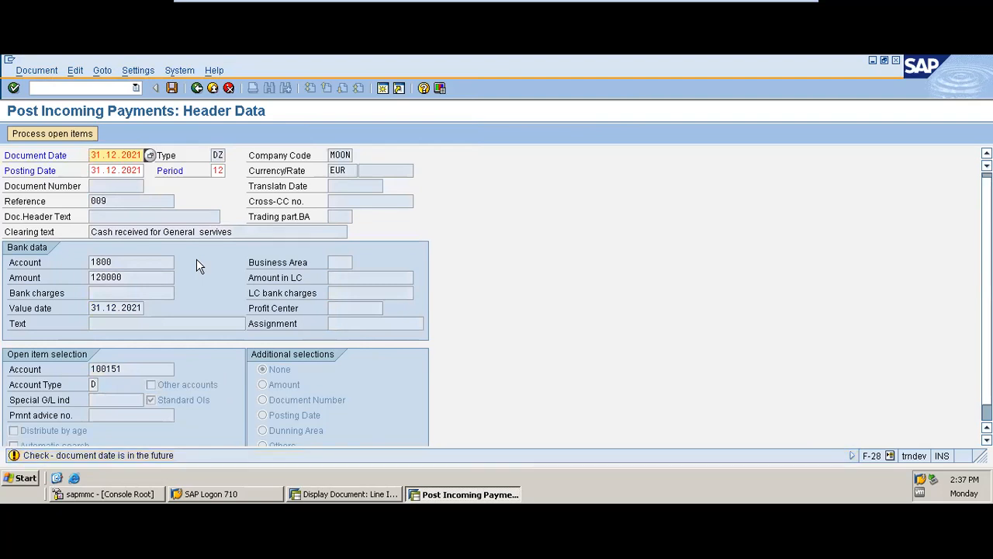
Process the customer's open items, assign the payment to the 120.000,00 EUR invoice and display the document overview.
{"action": "key", "text": "Return"}
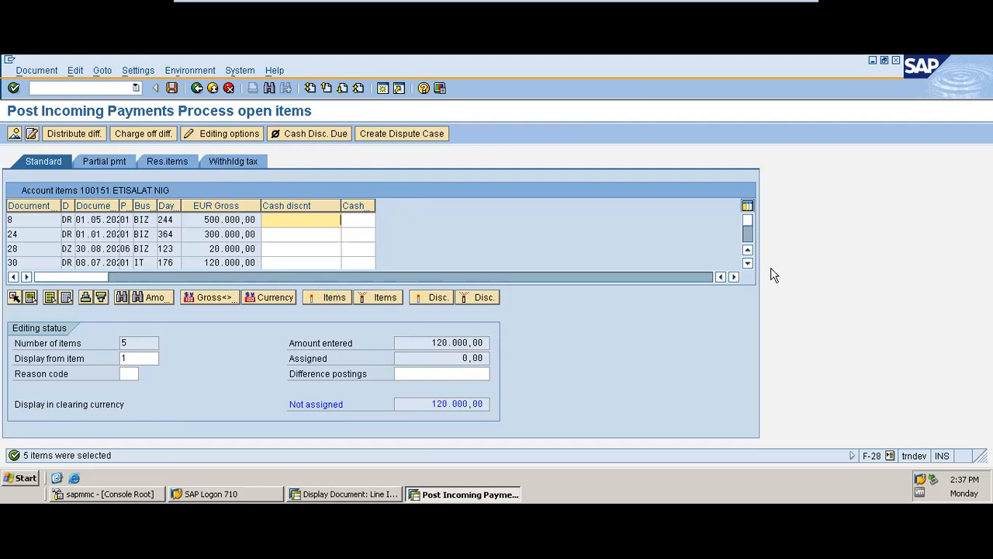
{"action": "left_click", "coordinate": [747, 263]}
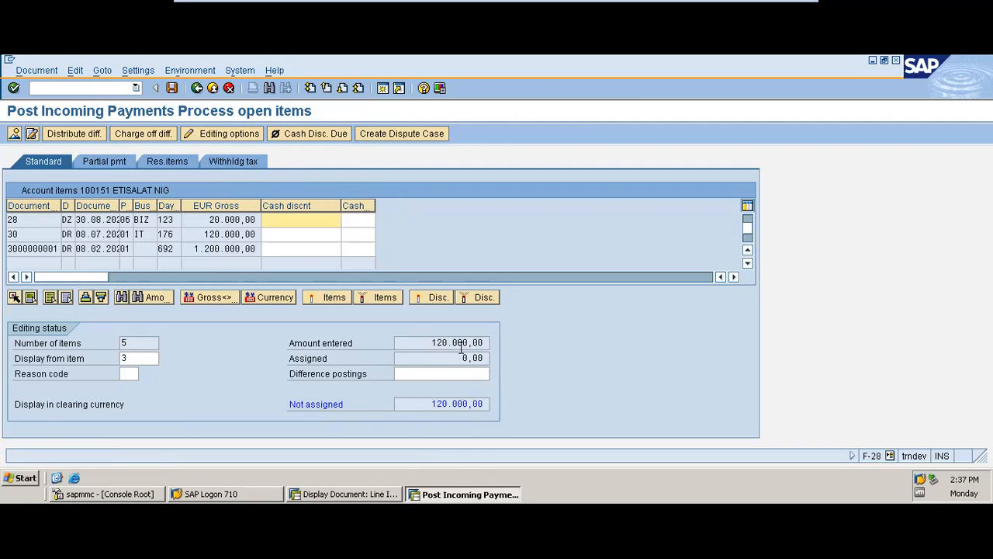
{"action": "double_click", "coordinate": [235, 233]}
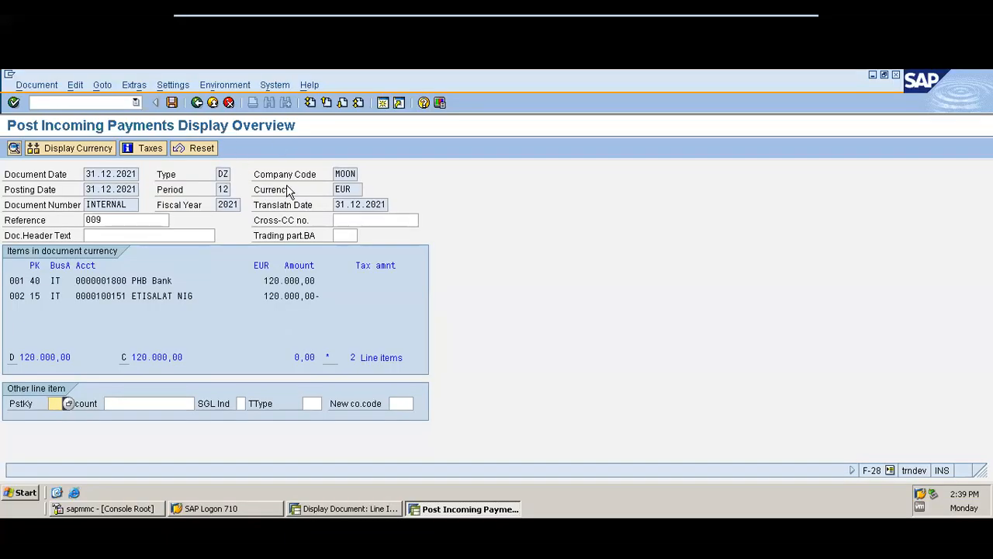
Discard the prepared incoming payment without posting it and exit to SAP Easy Access.
{"action": "left_click", "coordinate": [229, 104]}
{"action": "left_click", "coordinate": [233, 336]}
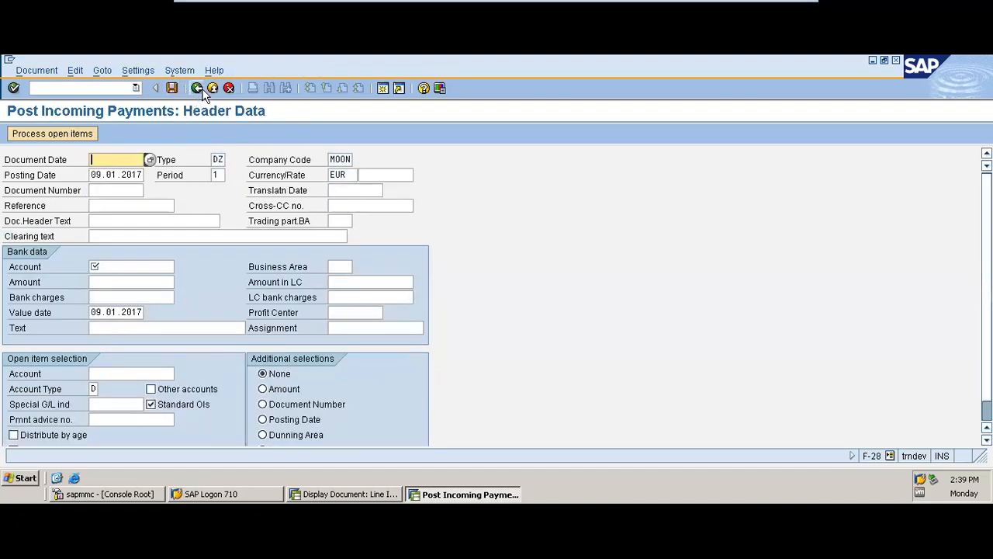
{"action": "left_click", "coordinate": [213, 89]}
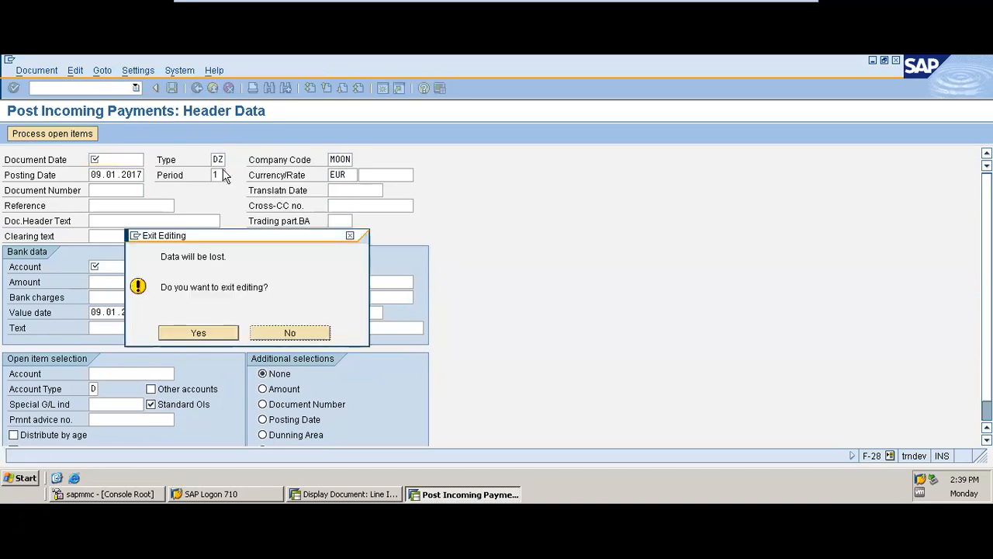
{"action": "left_click", "coordinate": [215, 333]}
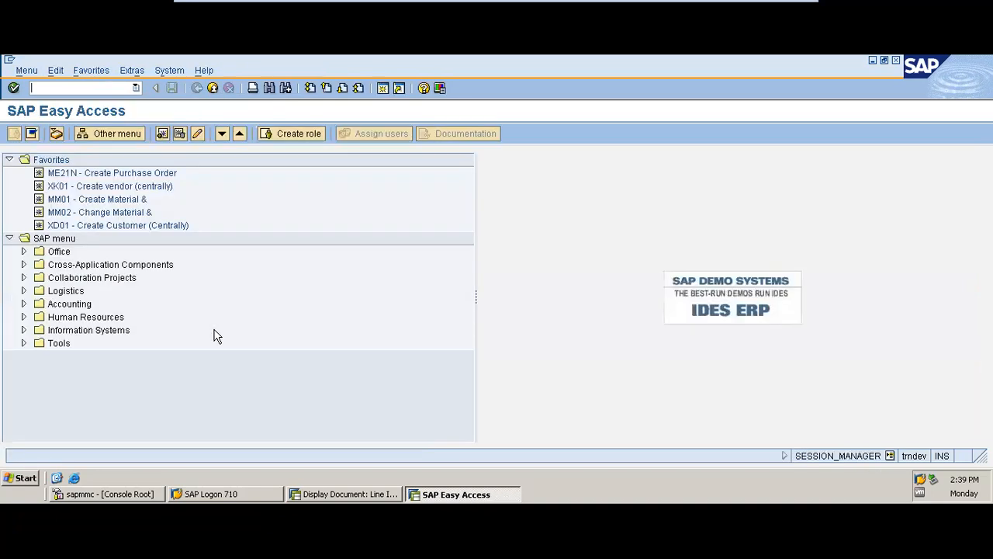
Check the 120.000,00 EUR invoice in the line item session and start transaction F-28 in the other session.
{"action": "left_click", "coordinate": [341, 494]}
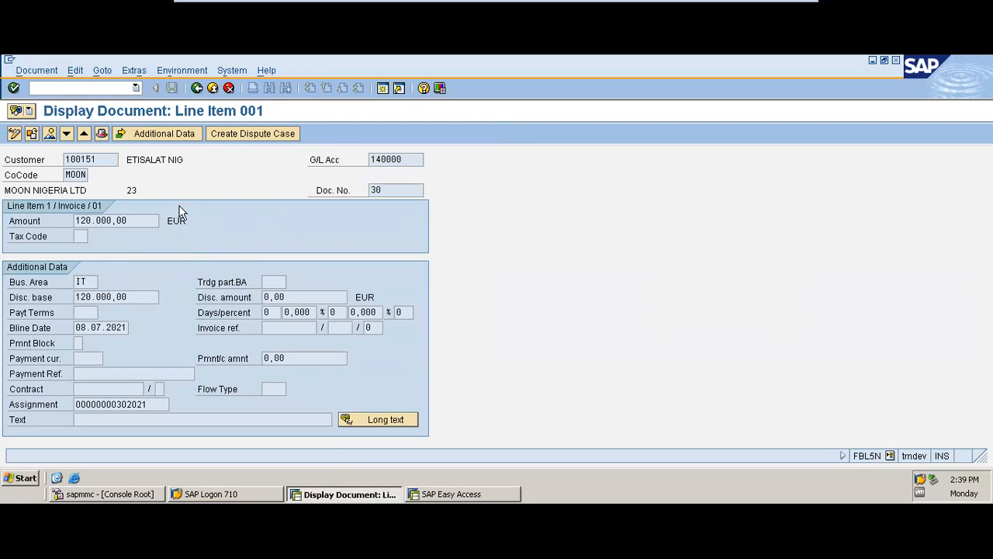
{"action": "left_click", "coordinate": [462, 494]}
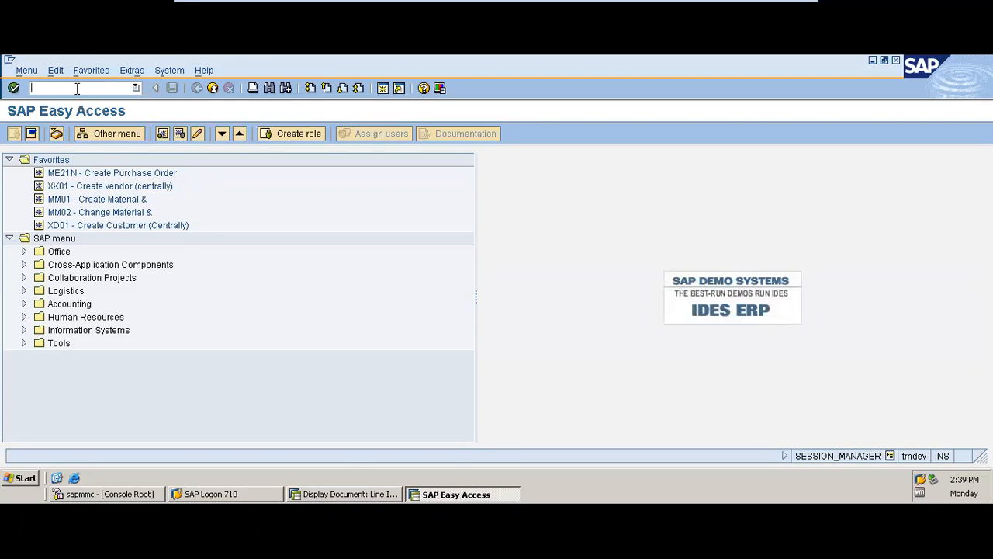
{"action": "left_click", "coordinate": [77, 89]}
{"action": "type", "text": "F-28"}
{"action": "key", "text": "Return"}
Set the document date to 31.12.2021 and the posting date to 31.12.2020 in the payment header.
{"action": "left_click", "coordinate": [124, 160]}
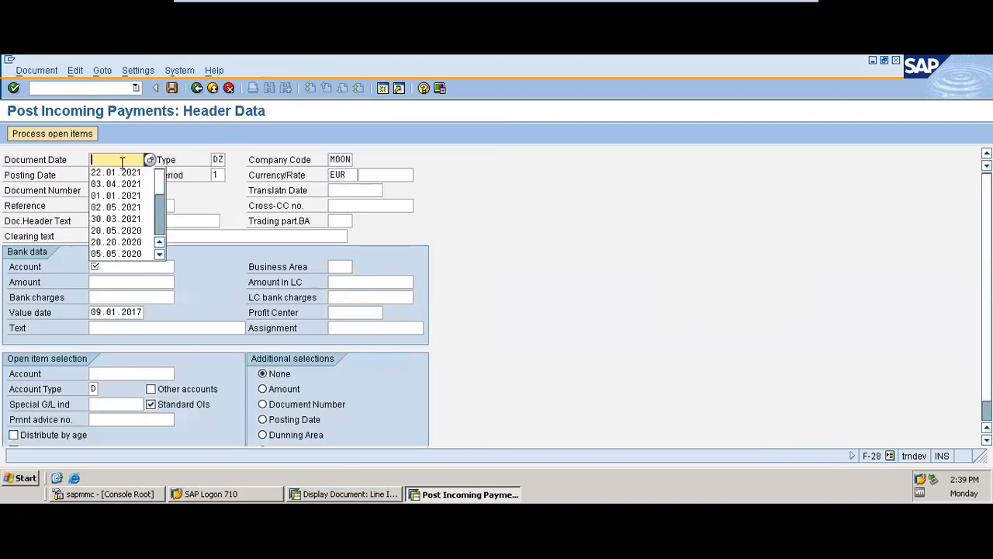
{"action": "scroll", "coordinate": [159, 231], "scroll_direction": "up", "scroll_amount": 3}
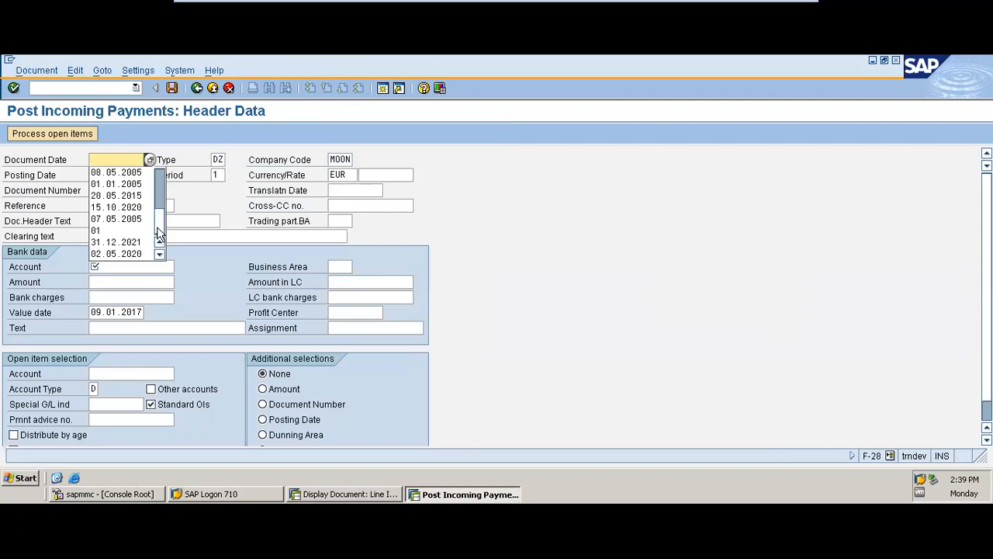
{"action": "left_click", "coordinate": [144, 244]}
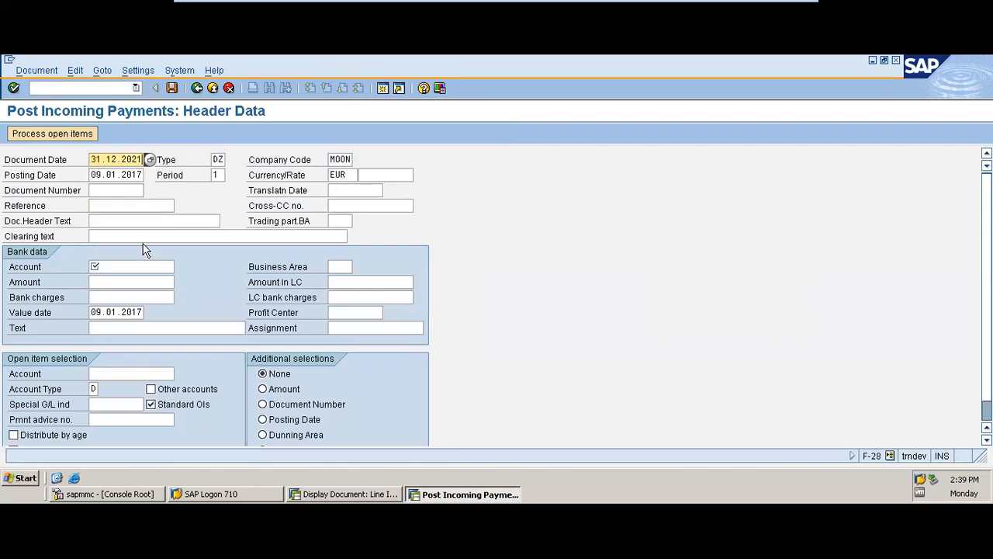
{"action": "key", "text": "Tab"}
{"action": "key", "text": "Tab"}
{"action": "key", "text": "Tab"}
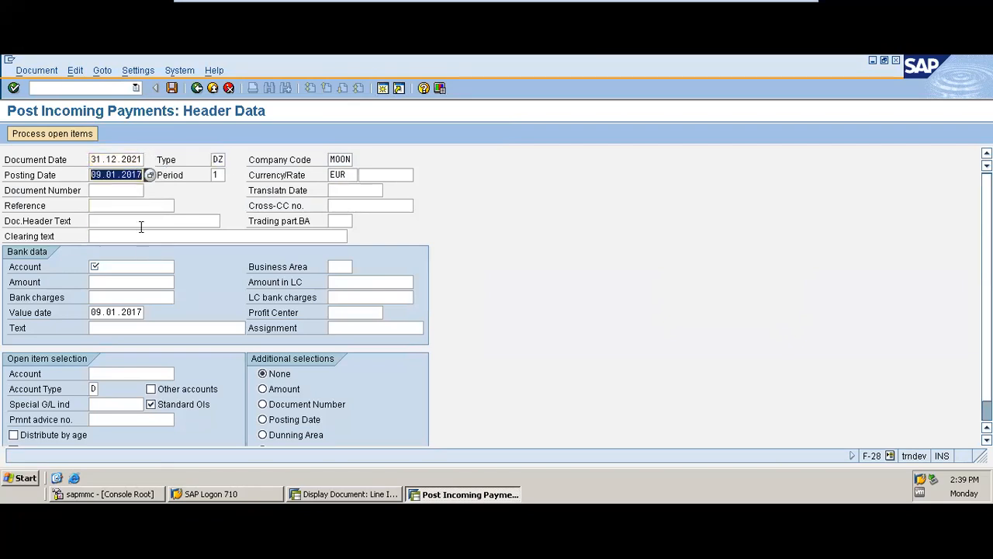
{"action": "key", "text": "BackSpace"}
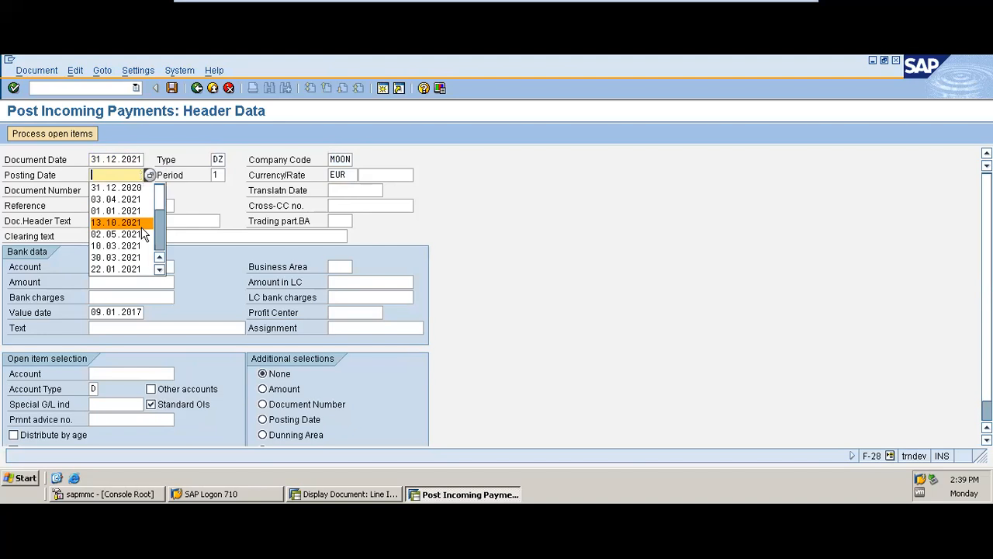
{"action": "left_click", "coordinate": [129, 188]}
Set the reference to 004 and the clearing text to "Cash received for General servives".
{"action": "left_click", "coordinate": [117, 219]}
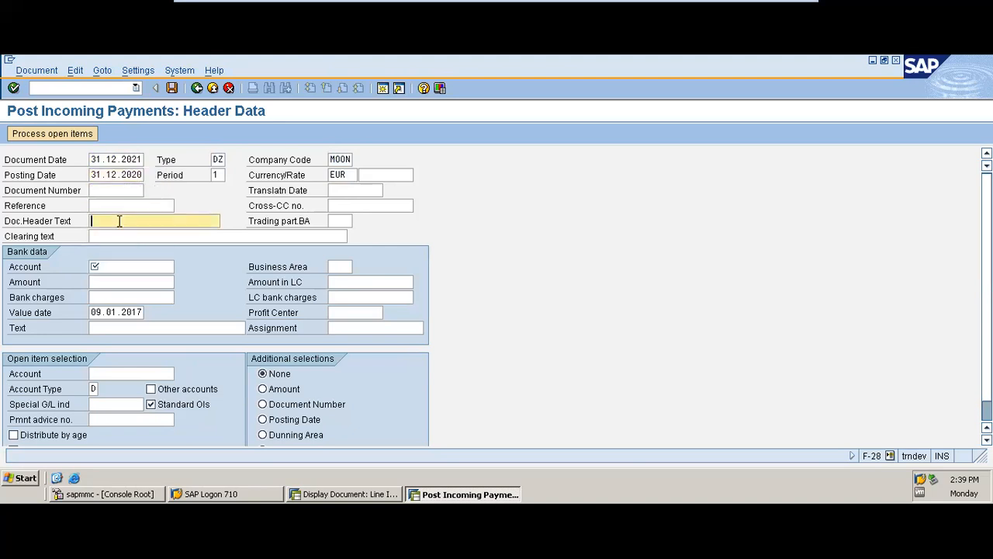
{"action": "left_click", "coordinate": [115, 205]}
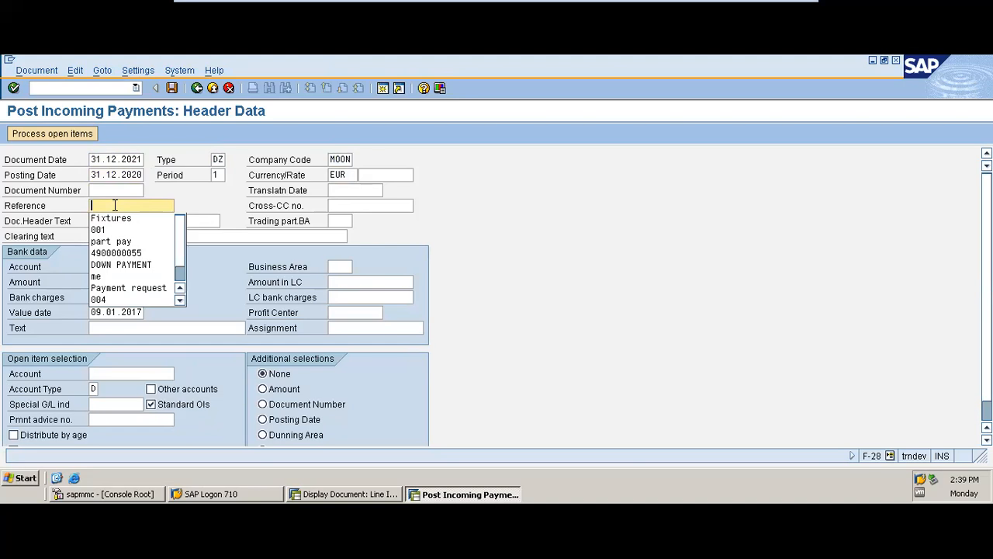
{"action": "left_click", "coordinate": [128, 299]}
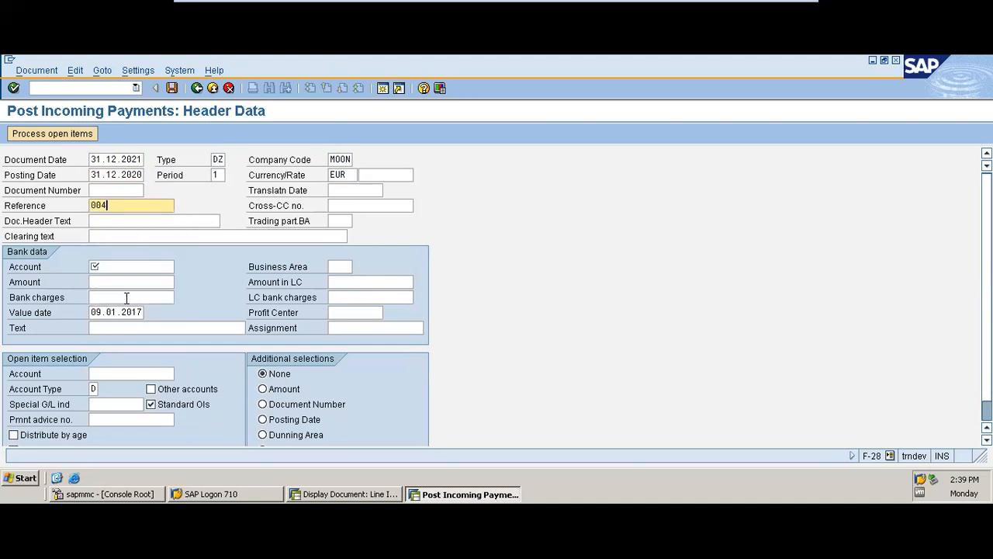
{"action": "left_click", "coordinate": [128, 238]}
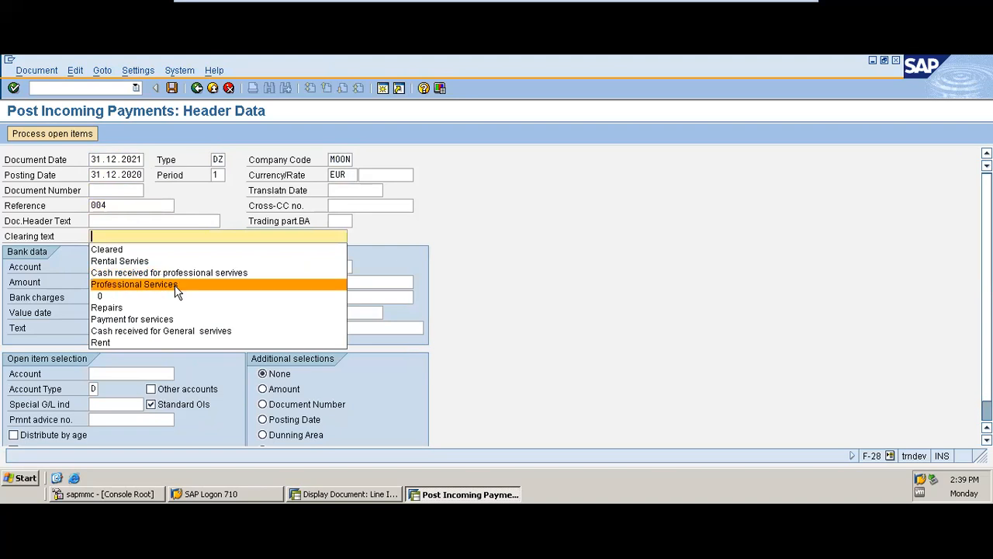
{"action": "left_click", "coordinate": [186, 330]}
{"action": "left_click", "coordinate": [135, 265]}
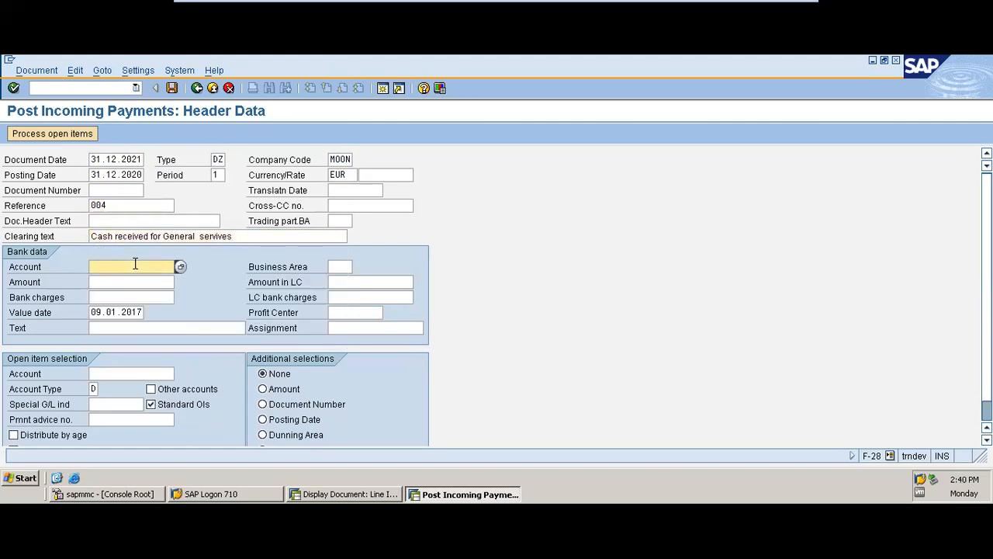
{"action": "left_click", "coordinate": [135, 265]}
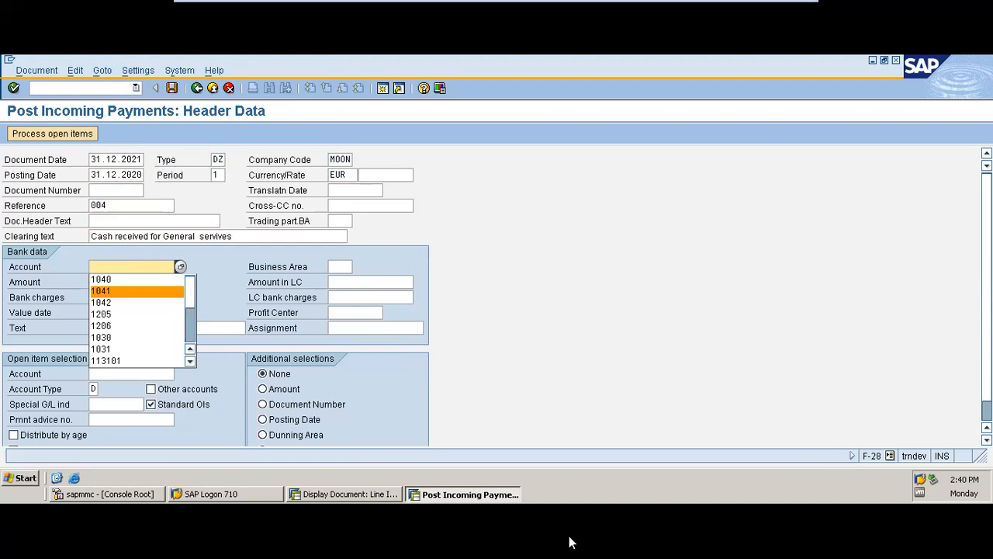
{"action": "mouse_move", "coordinate": [730, 2]}
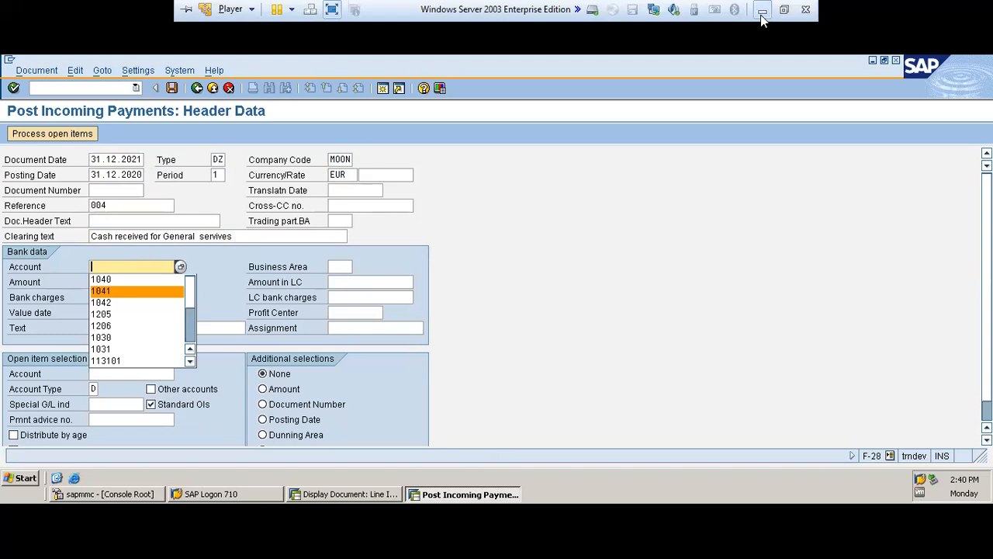
{"action": "left_click", "coordinate": [761, 12]}
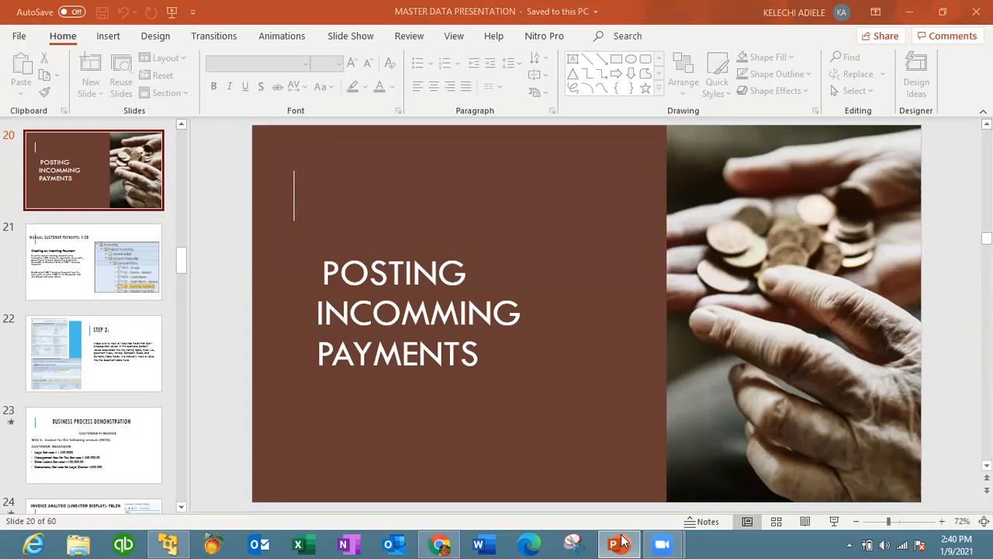
{"action": "left_click", "coordinate": [168, 543]}
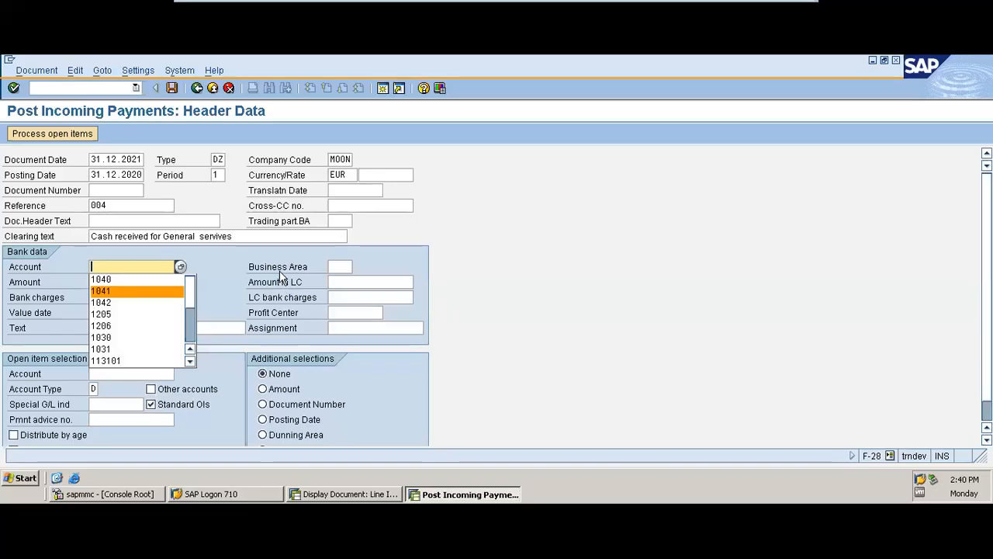
Exit the payment entry and discard the header data entered so far.
{"action": "left_click", "coordinate": [197, 88]}
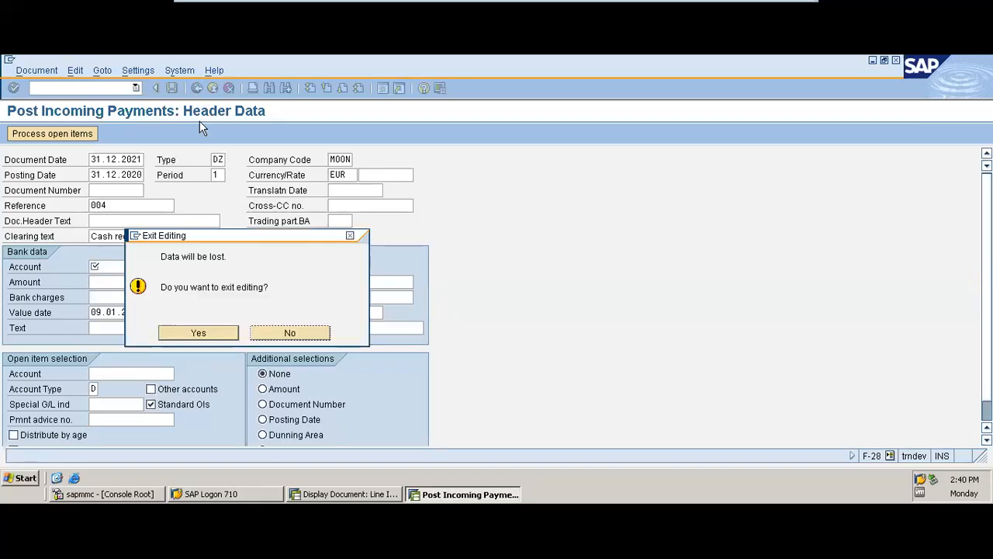
{"action": "left_click", "coordinate": [205, 335]}
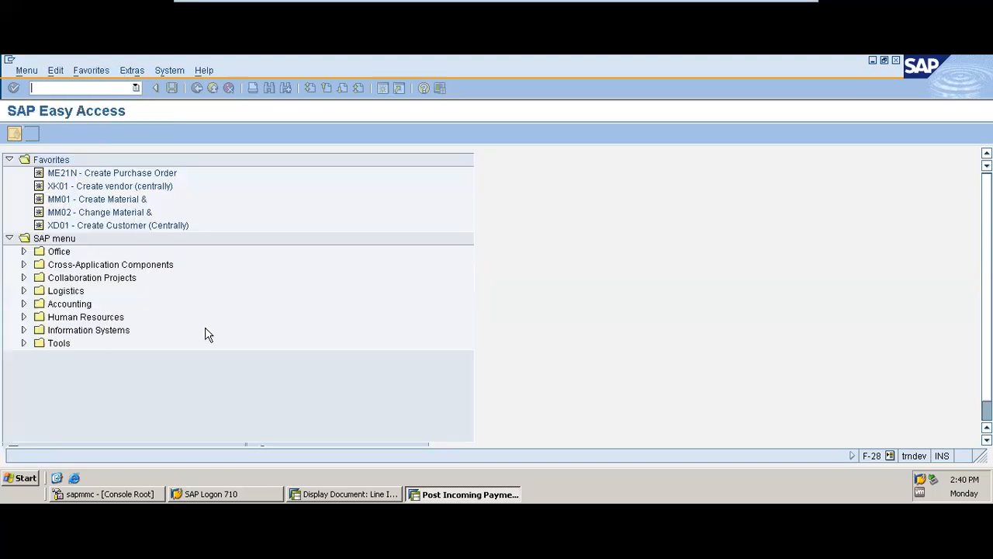
Review ETISALAT NIG's line item list in the other session and display the 120.000,00 EUR invoice's line item.
{"action": "left_click", "coordinate": [333, 494]}
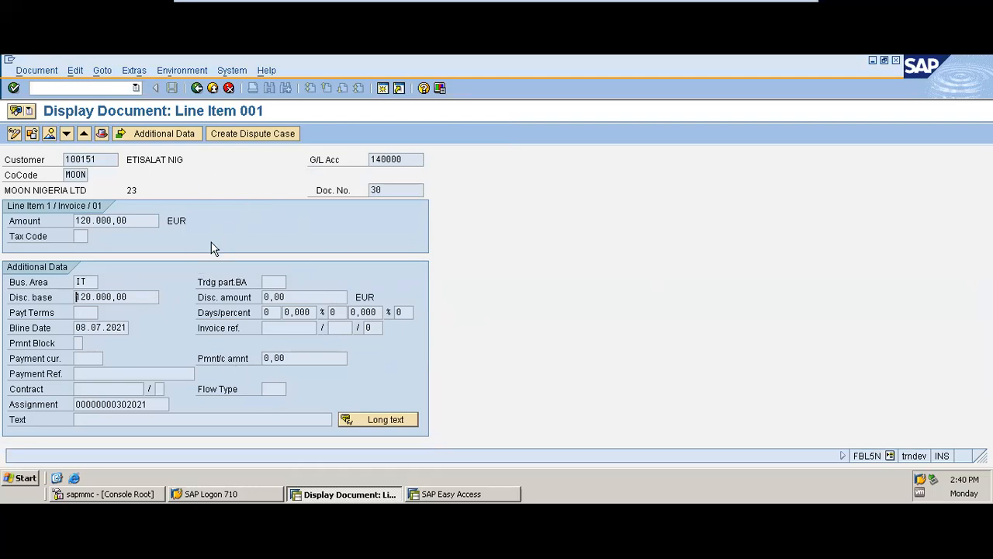
{"action": "left_click", "coordinate": [197, 90]}
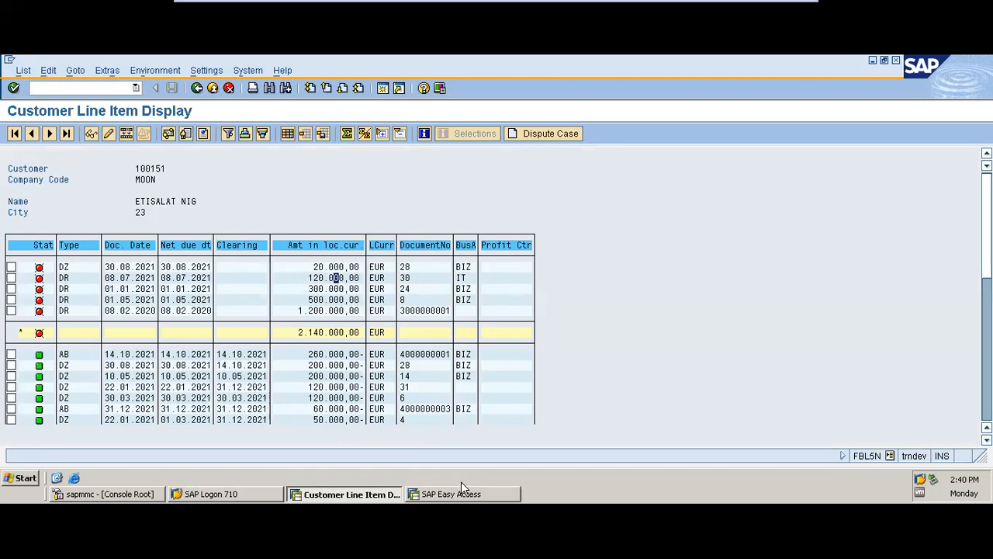
{"action": "double_click", "coordinate": [339, 277]}
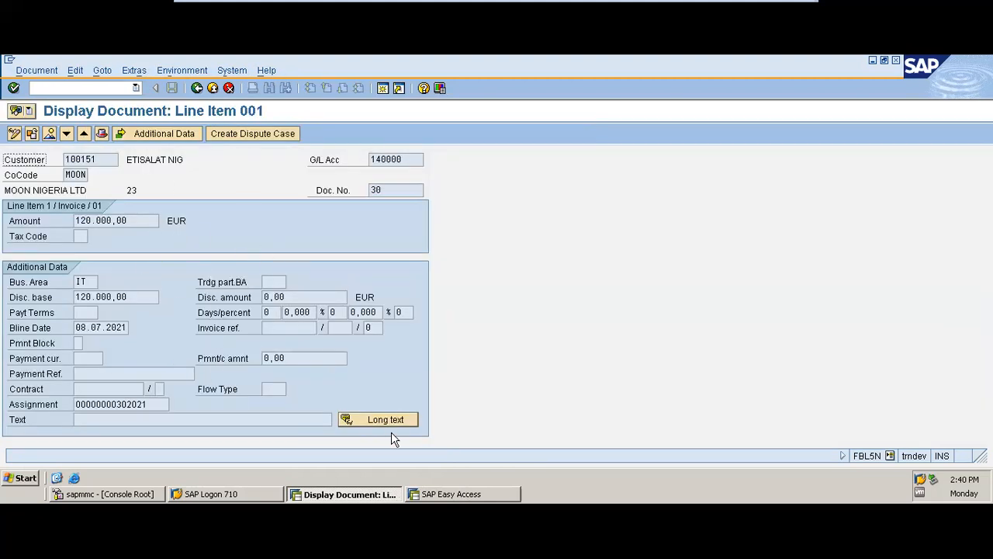
Switch back to the SAP Easy Access session and start transaction F-28 for a new incoming payment.
{"action": "left_click", "coordinate": [455, 499]}
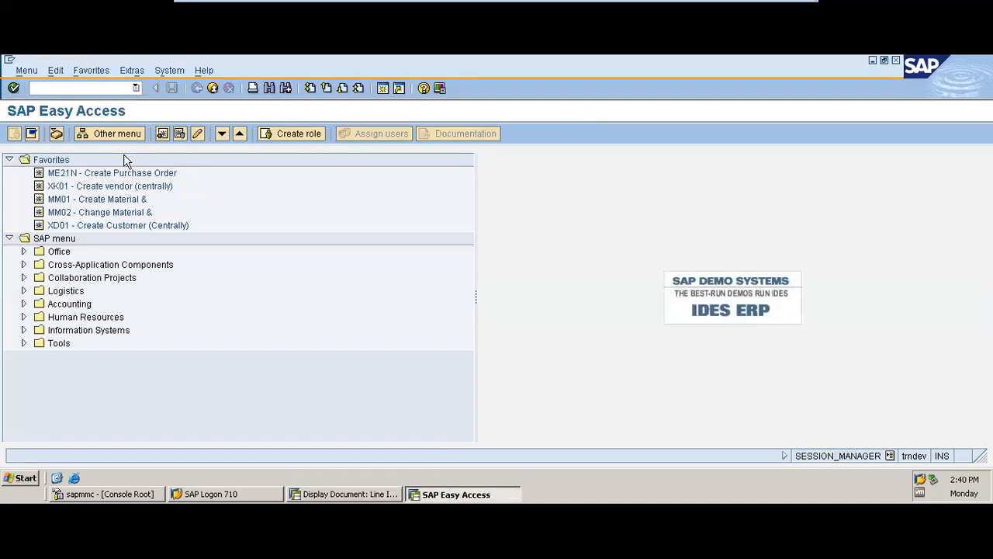
{"action": "type", "text": "F-26"}
{"action": "key", "text": "BackSpace"}
{"action": "type", "text": "8"}
{"action": "key", "text": "Return"}
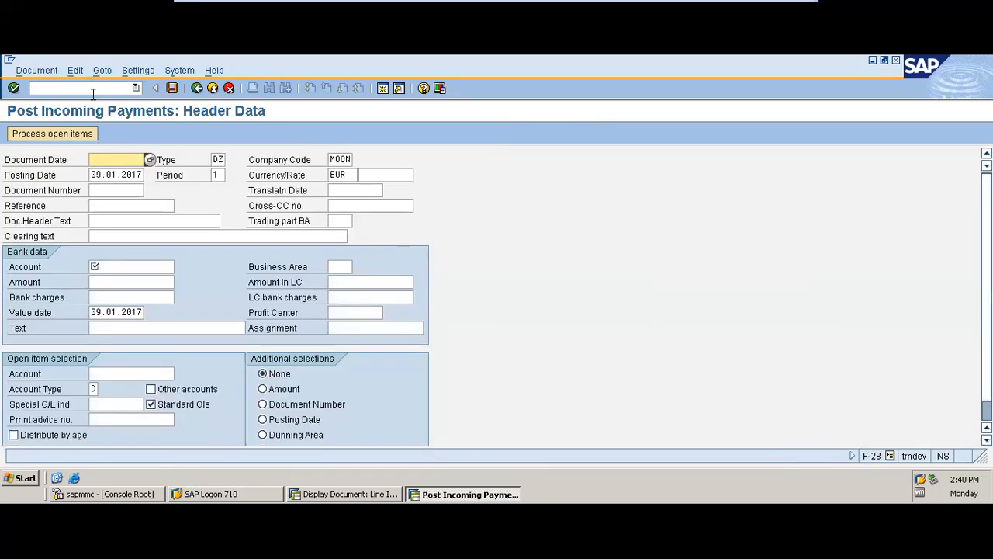
Set the document and posting dates to 31.12.2021 and the clearing text to "Cash received for General servives".
{"action": "left_click", "coordinate": [112, 161]}
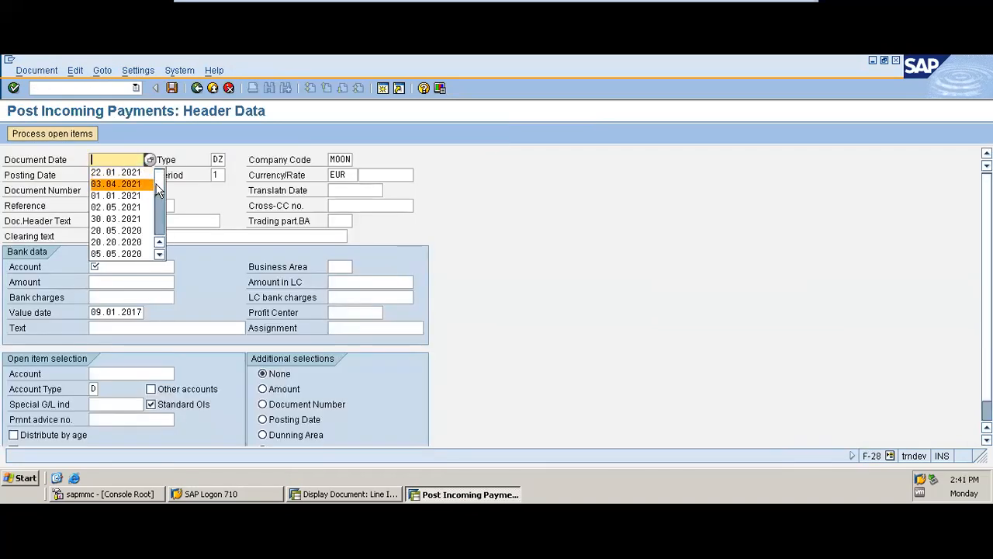
{"action": "left_click_drag", "start_coordinate": [158, 183], "coordinate": [158, 246]}
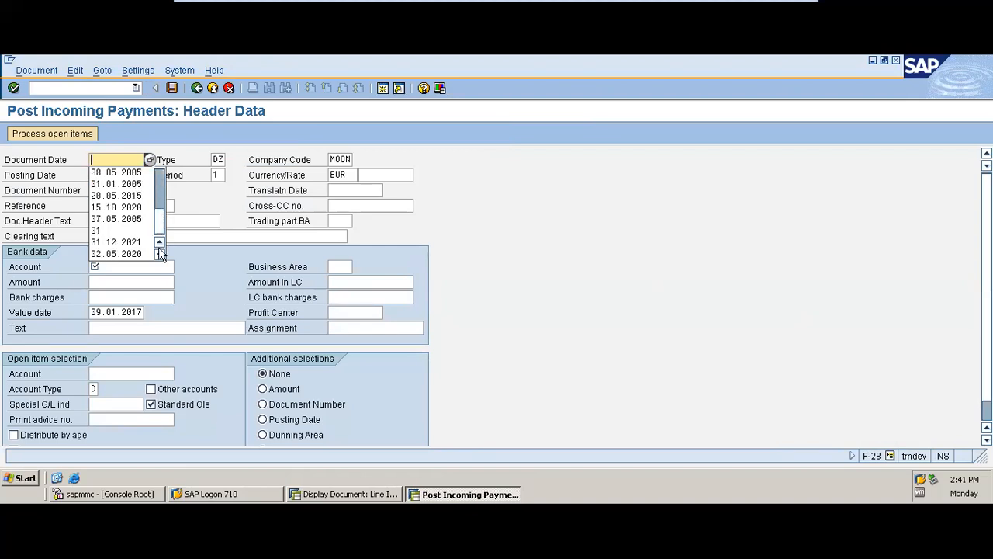
{"action": "left_click", "coordinate": [138, 242]}
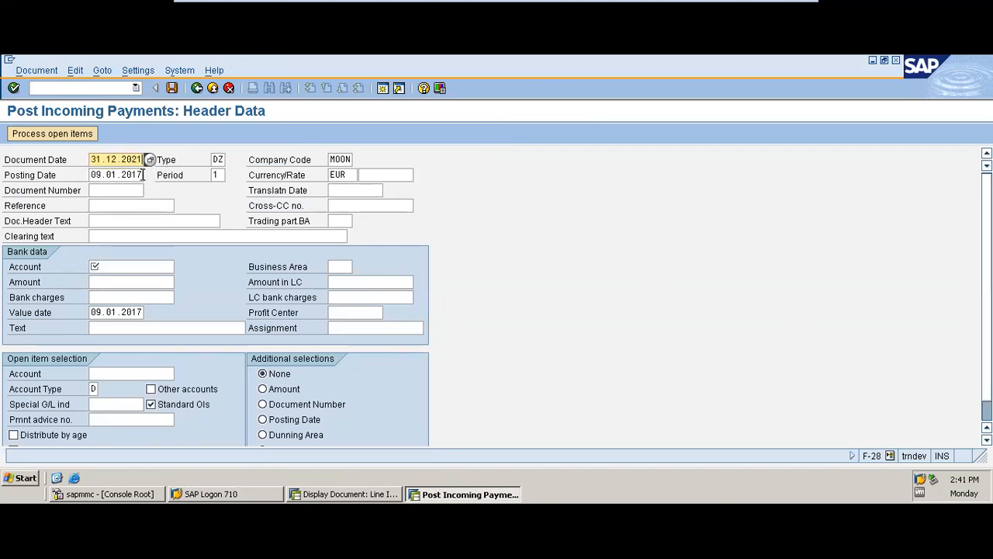
{"action": "left_click", "coordinate": [141, 175]}
{"action": "key", "text": "BackSpace"}
{"action": "key", "text": "BackSpace"}
{"action": "key", "text": "BackSpace"}
{"action": "key", "text": "BackSpace"}
{"action": "key", "text": "BackSpace"}
{"action": "key", "text": "BackSpace"}
{"action": "key", "text": "BackSpace"}
{"action": "key", "text": "BackSpace"}
{"action": "key", "text": "BackSpace"}
{"action": "key", "text": "BackSpace"}
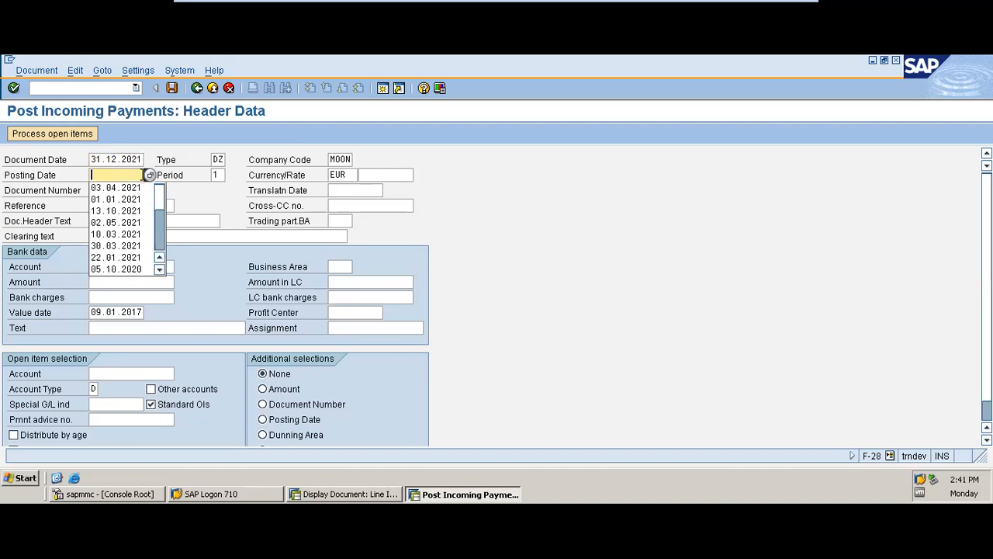
{"action": "left_click_drag", "start_coordinate": [162, 246], "coordinate": [162, 264]}
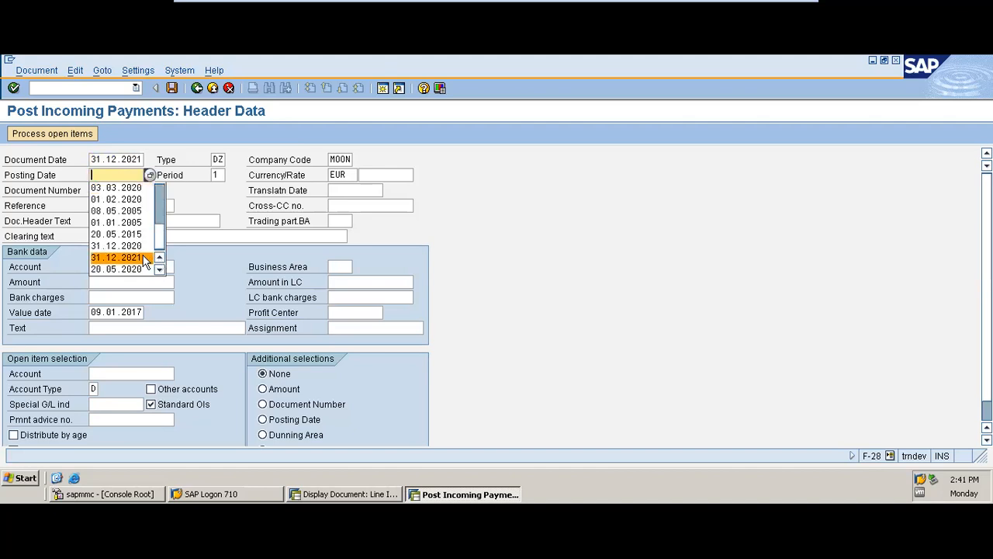
{"action": "left_click", "coordinate": [140, 256]}
{"action": "left_click", "coordinate": [114, 235]}
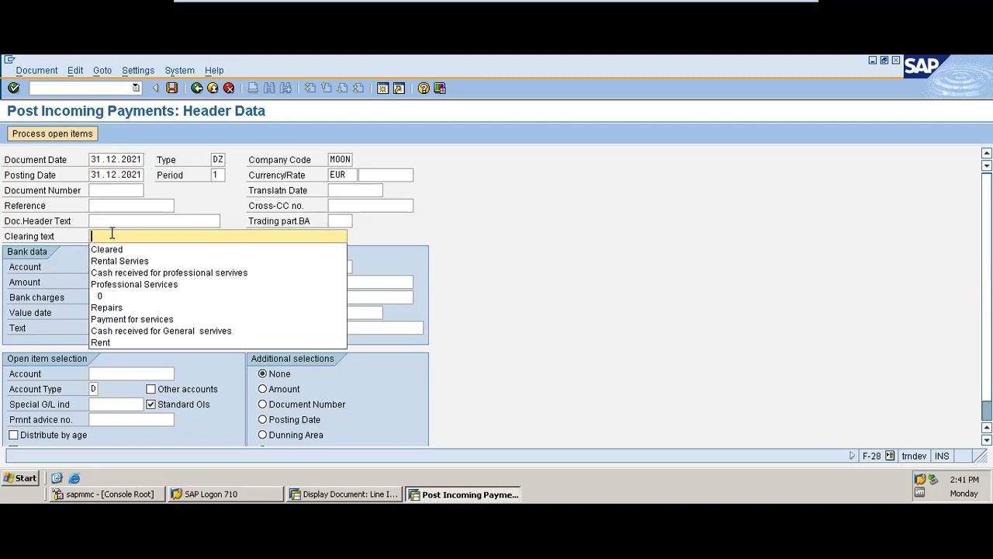
{"action": "left_click", "coordinate": [171, 329]}
Set the bank data to G/L account 1800 with an amount of 120000.
{"action": "left_click", "coordinate": [163, 266]}
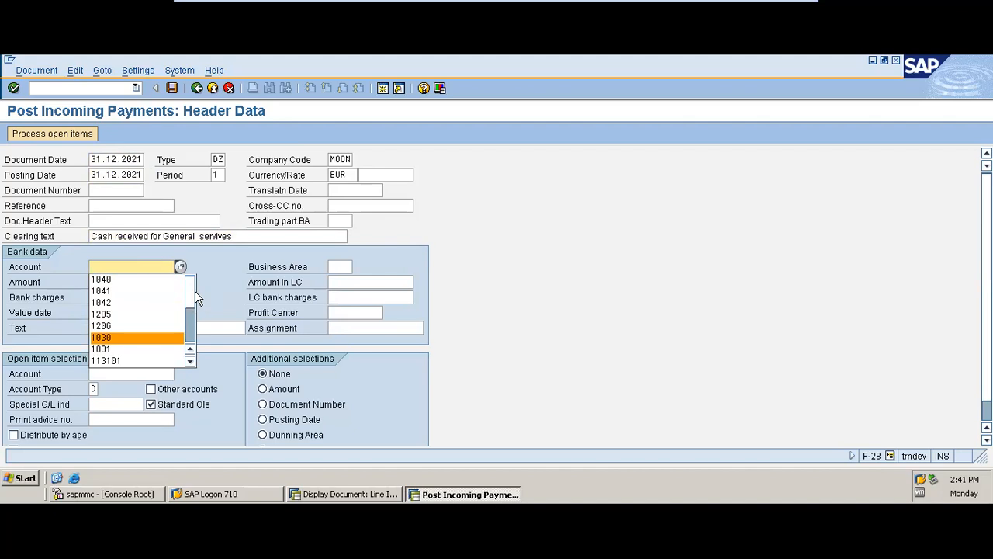
{"action": "left_click", "coordinate": [191, 290]}
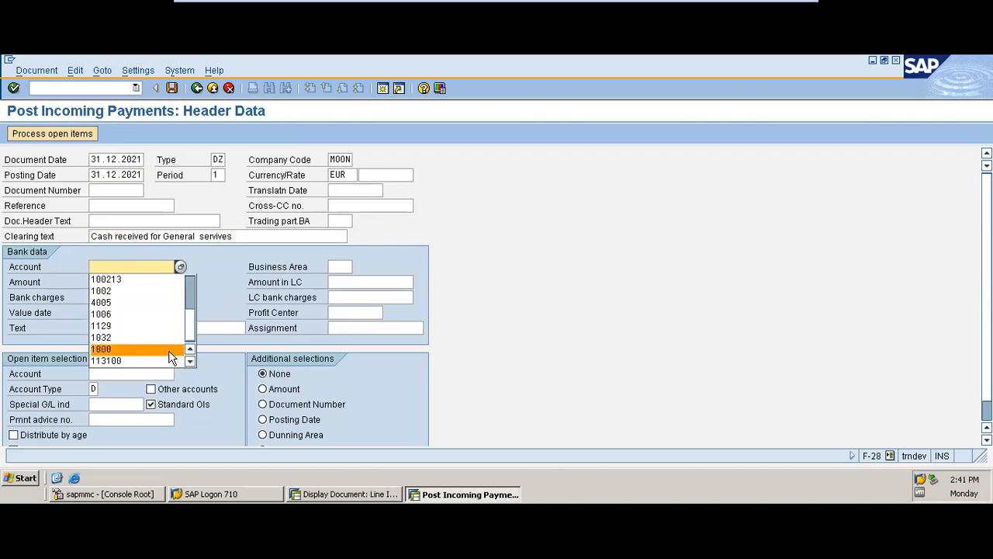
{"action": "left_click", "coordinate": [159, 348]}
{"action": "left_click", "coordinate": [129, 282]}
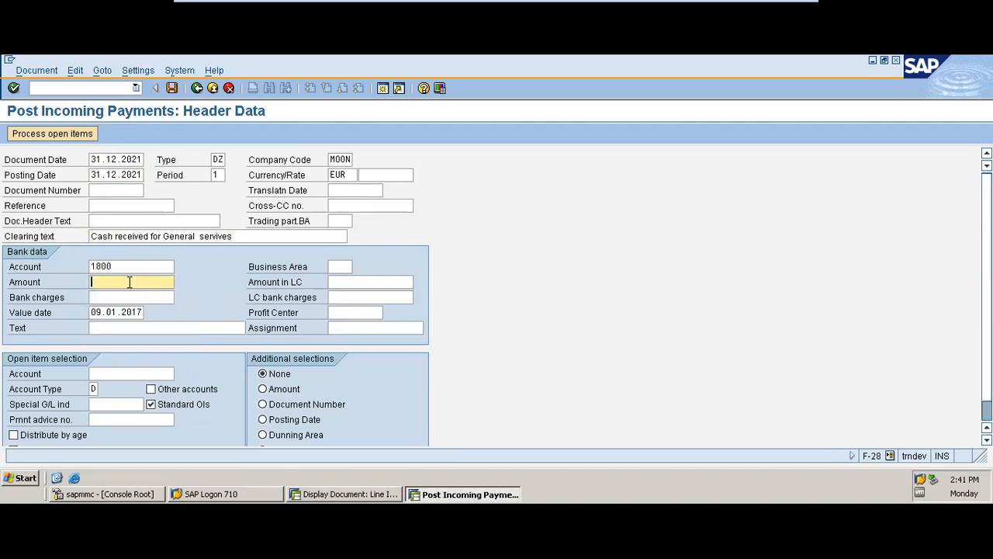
{"action": "left_click", "coordinate": [129, 282]}
{"action": "type", "text": "120"}
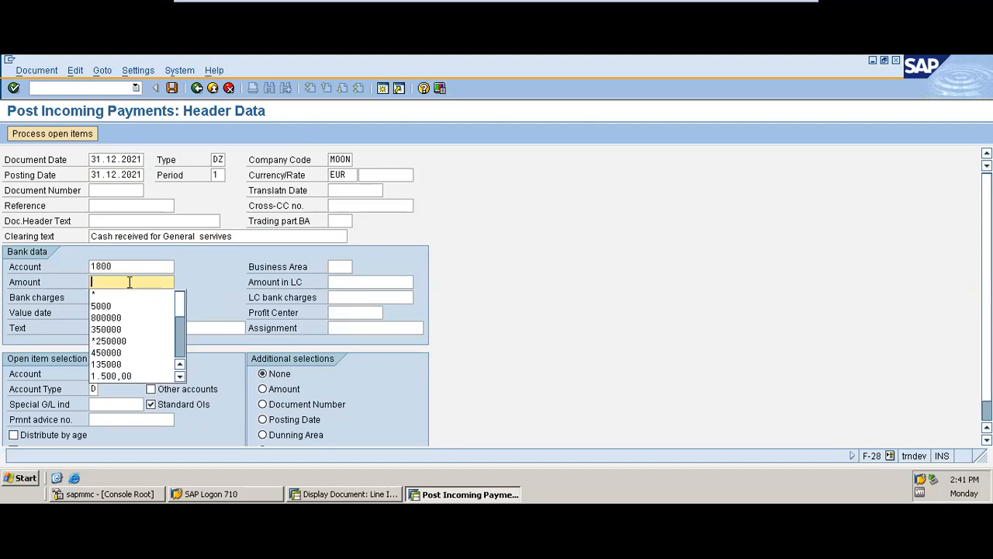
{"action": "type", "text": "000"}
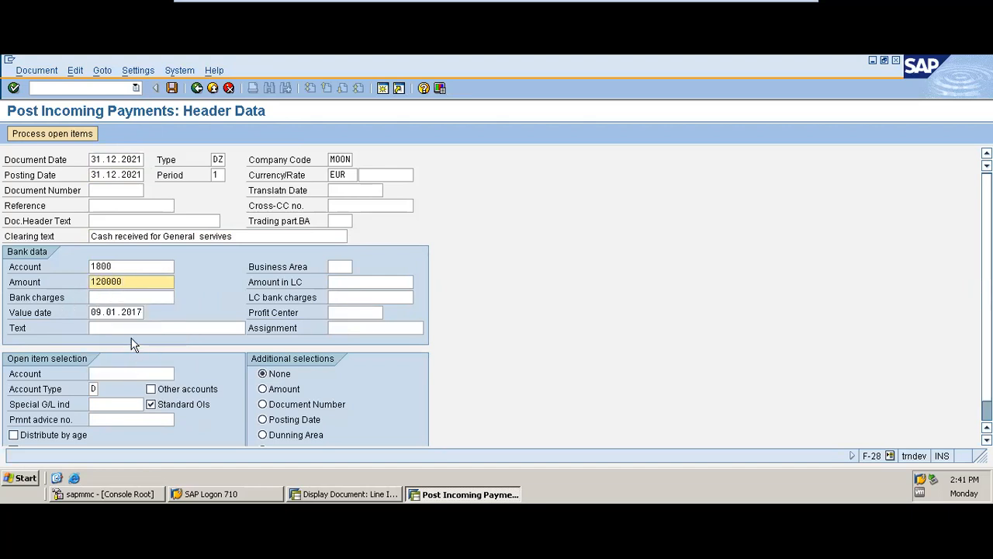
Replace the value date in the bank data with 31.12.2021.
{"action": "left_click", "coordinate": [129, 313]}
{"action": "key", "text": "BackSpace"}
{"action": "key", "text": "BackSpace"}
{"action": "key", "text": "BackSpace"}
{"action": "key", "text": "BackSpace"}
{"action": "key", "text": "BackSpace"}
{"action": "key", "text": "BackSpace"}
{"action": "key", "text": "BackSpace"}
{"action": "key", "text": "BackSpace"}
{"action": "key", "text": "BackSpace"}
{"action": "key", "text": "BackSpace"}
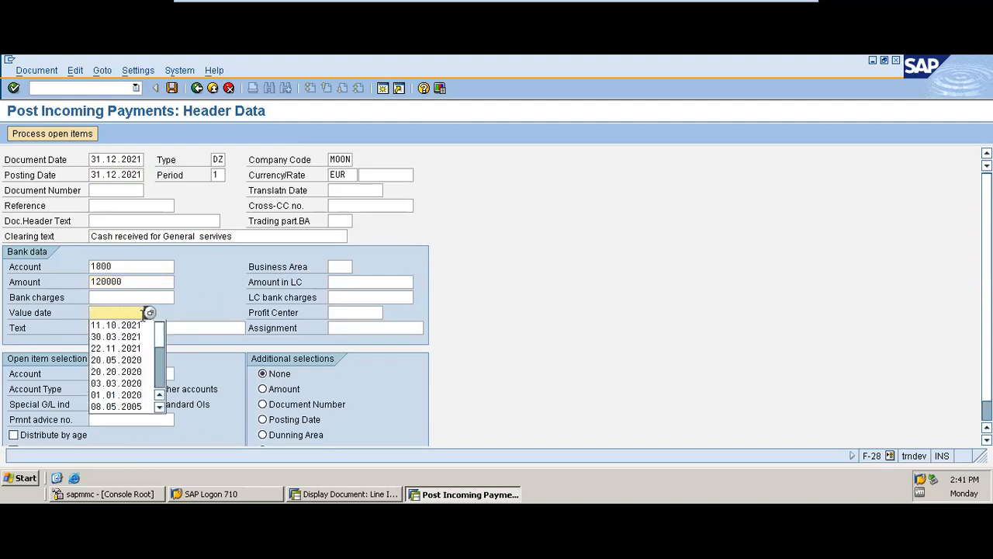
{"action": "left_click_drag", "start_coordinate": [159, 339], "coordinate": [158, 394]}
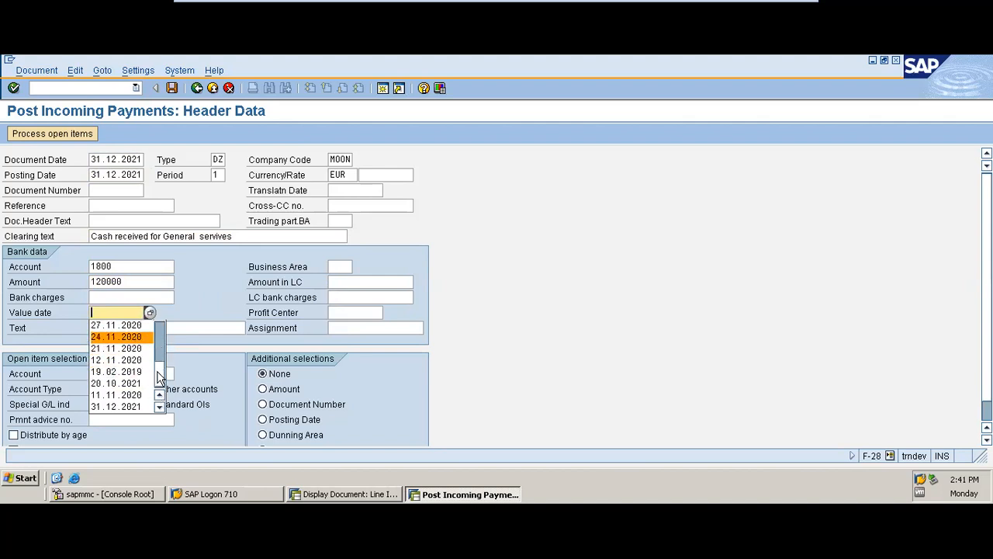
{"action": "left_click", "coordinate": [160, 331]}
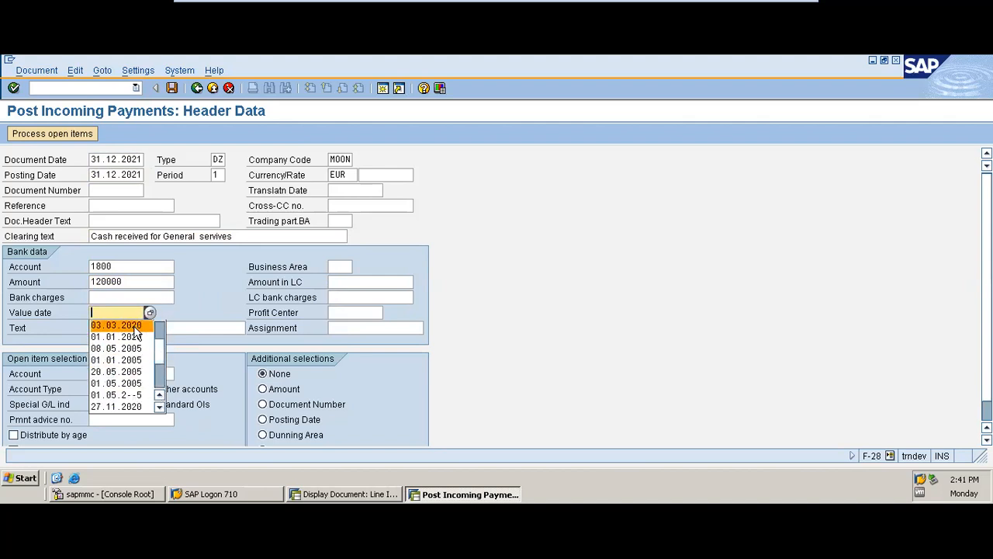
{"action": "type", "text": "31"}
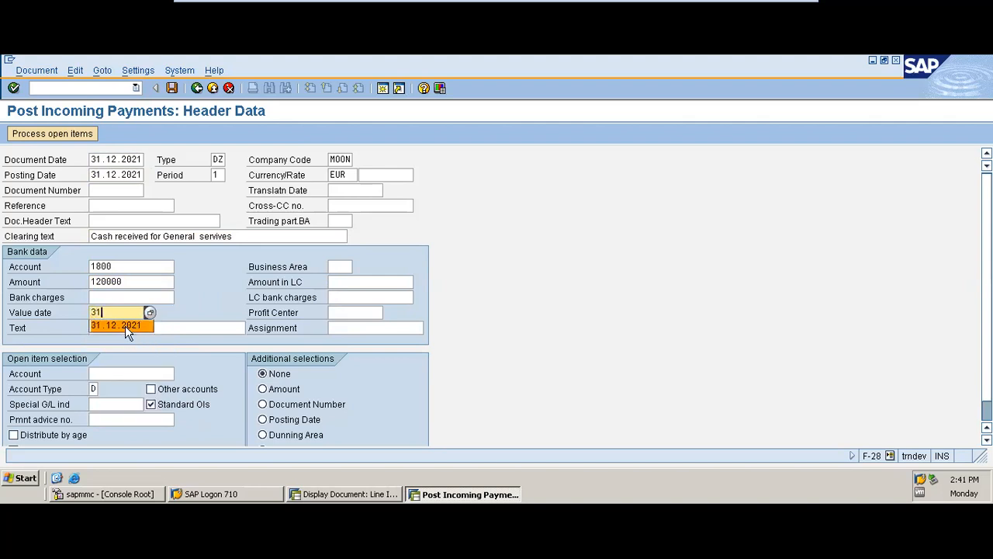
{"action": "left_click", "coordinate": [125, 326]}
Choose customer ETISALAT NIG from company code MOON's customers for the open item selection and process its open items.
{"action": "left_click", "coordinate": [140, 376]}
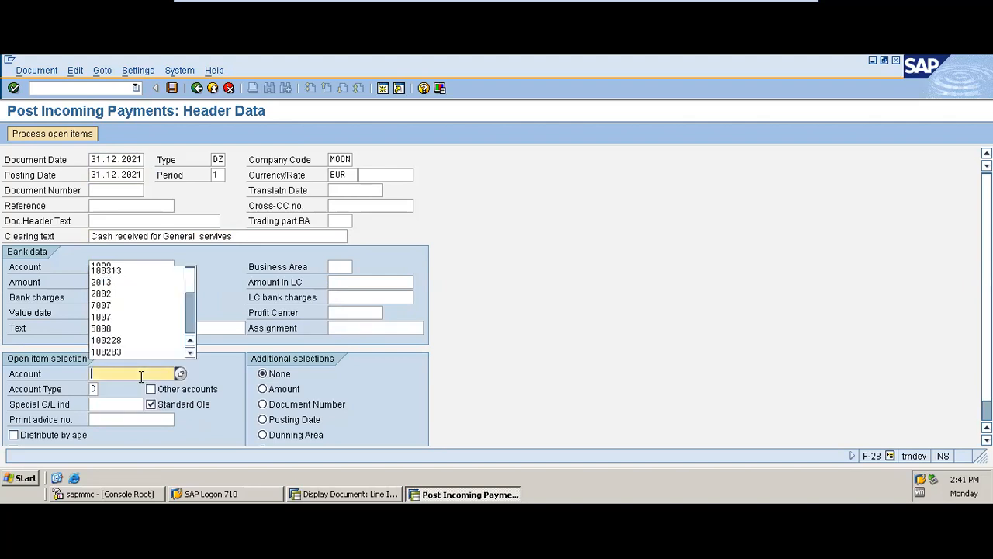
{"action": "left_click", "coordinate": [180, 373]}
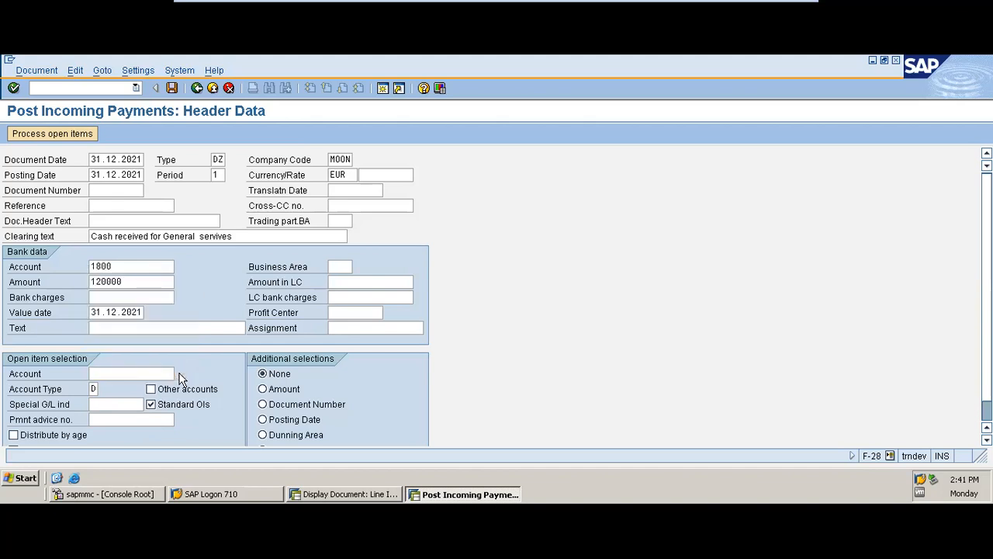
{"action": "left_click", "coordinate": [28, 399]}
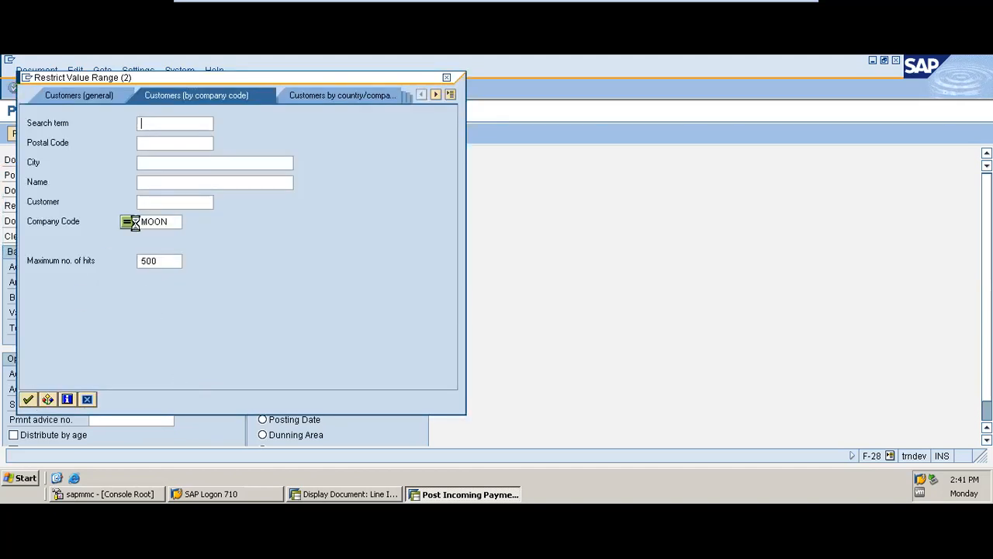
{"action": "double_click", "coordinate": [174, 159]}
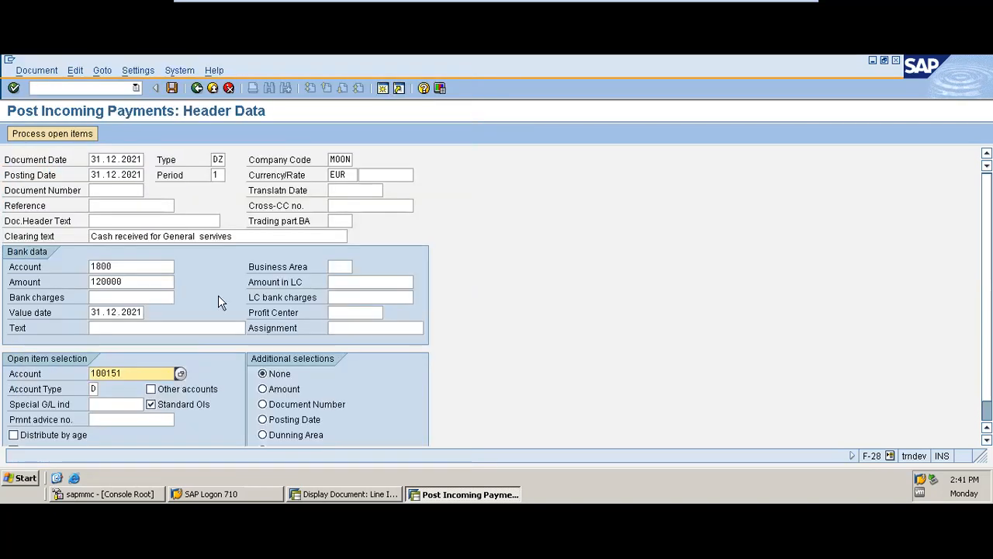
{"action": "key", "text": "Return"}
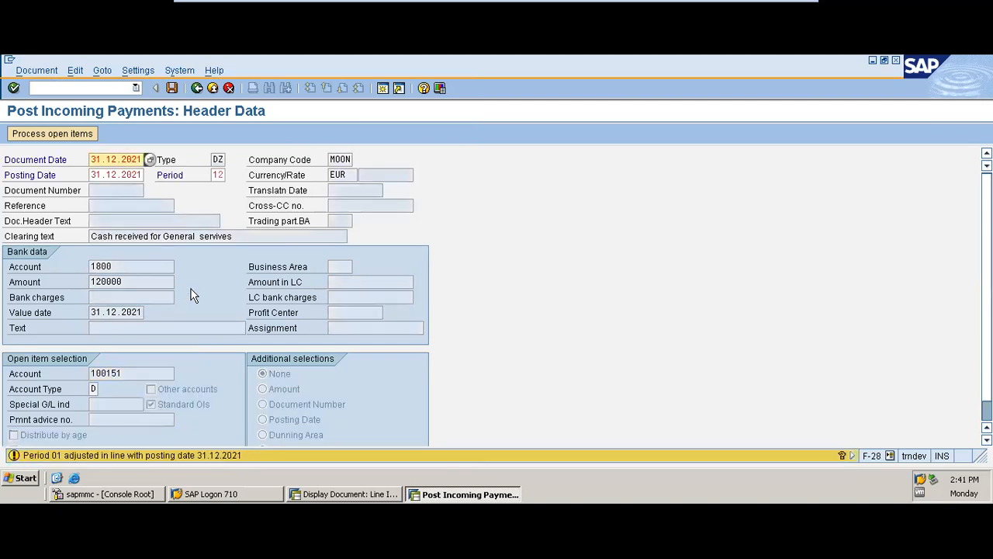
{"action": "key", "text": "Return"}
{"action": "key", "text": "shift+F4"}
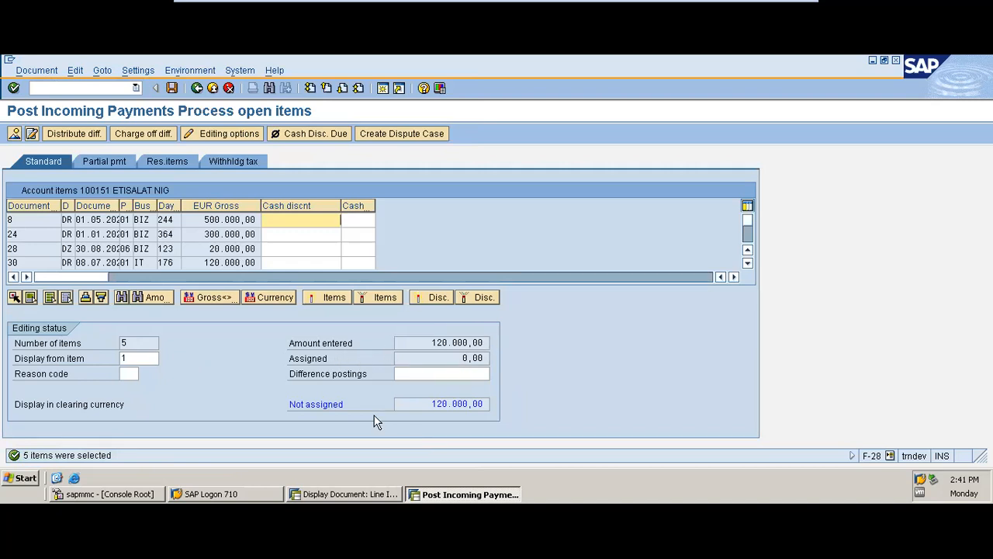
Assign the payment to the 120.000,00 EUR open invoice and simulate the document.
{"action": "left_click", "coordinate": [747, 263]}
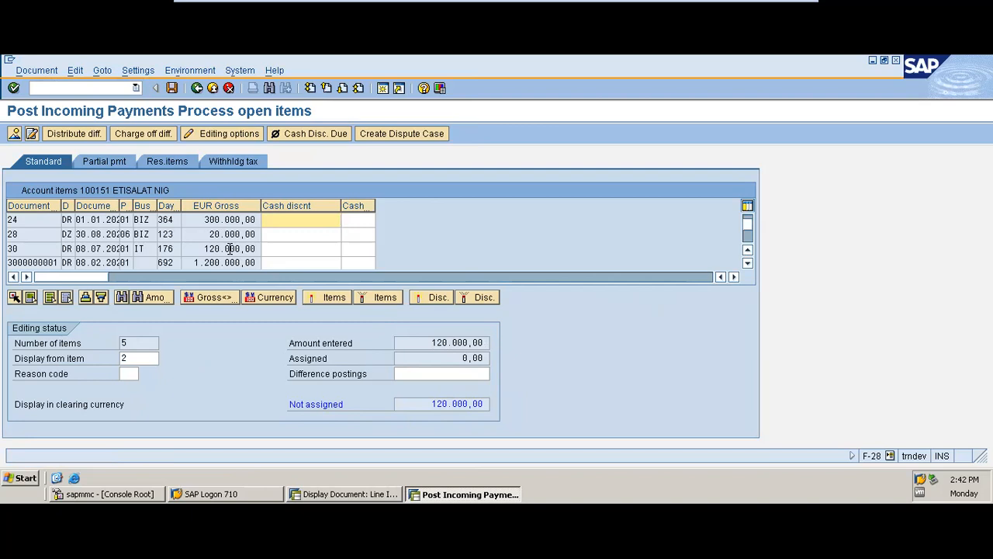
{"action": "double_click", "coordinate": [230, 249]}
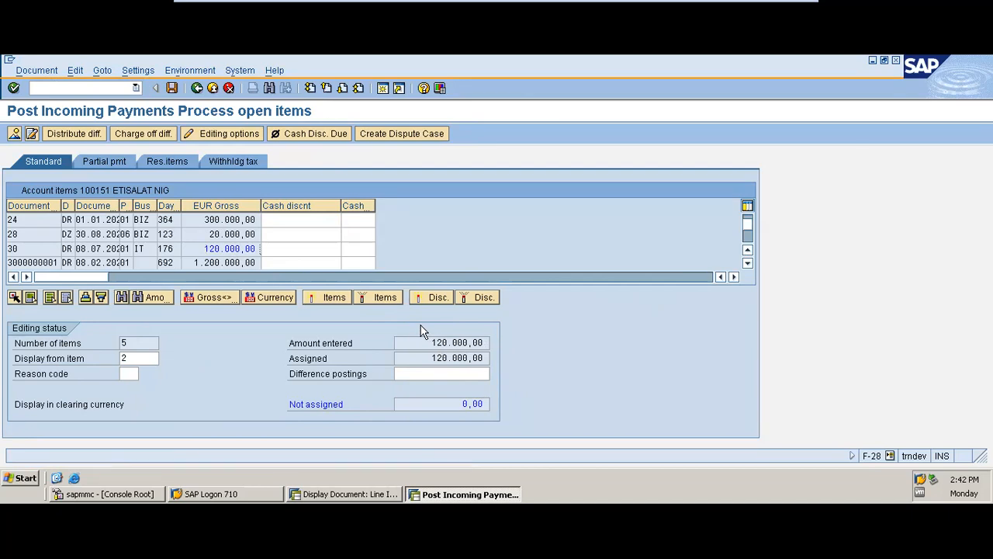
{"action": "left_click", "coordinate": [749, 225]}
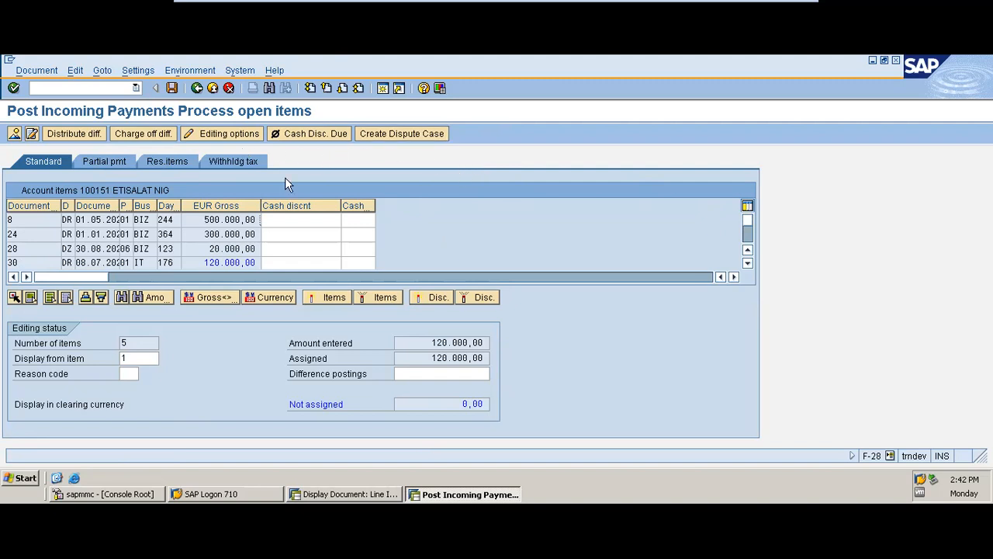
{"action": "left_click", "coordinate": [40, 70]}
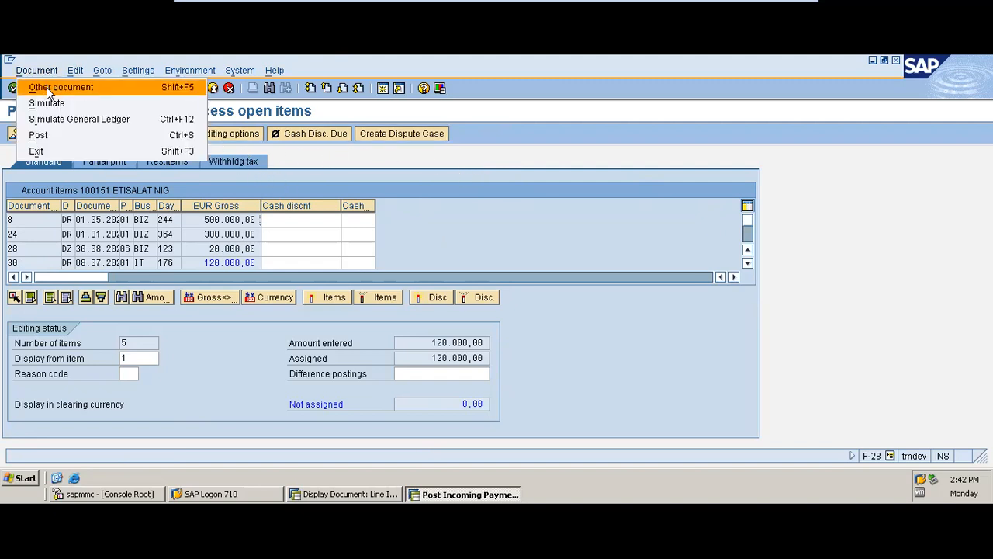
{"action": "left_click", "coordinate": [48, 104]}
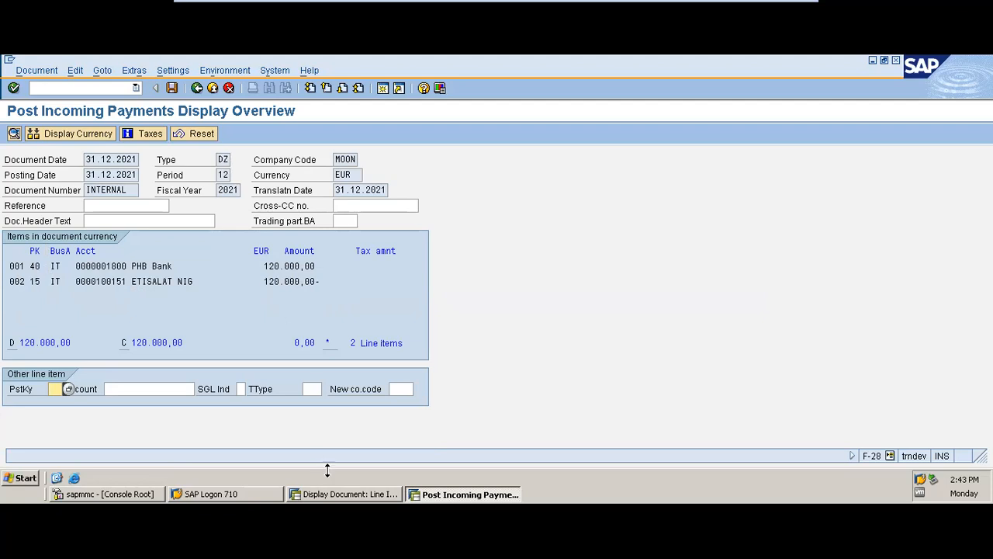
Return to ETISALAT NIG's line item list in the other session, check it, and switch back to the simulated payment.
{"action": "left_click", "coordinate": [342, 495]}
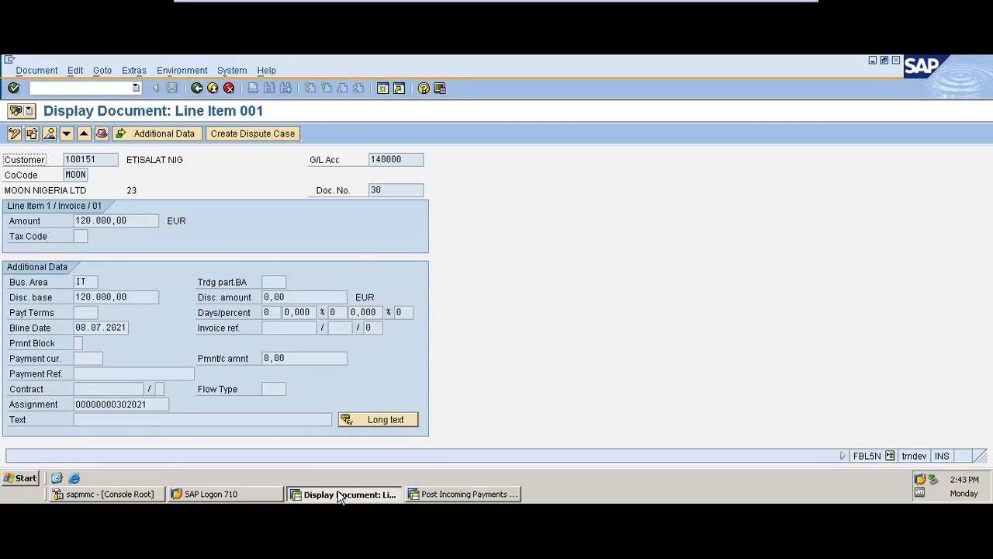
{"action": "left_click", "coordinate": [196, 89]}
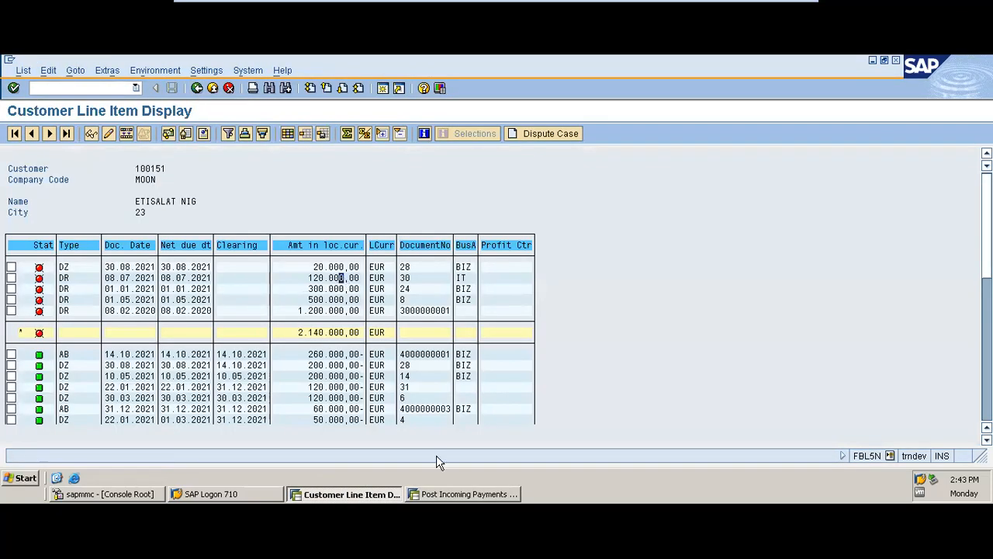
{"action": "left_click", "coordinate": [462, 494]}
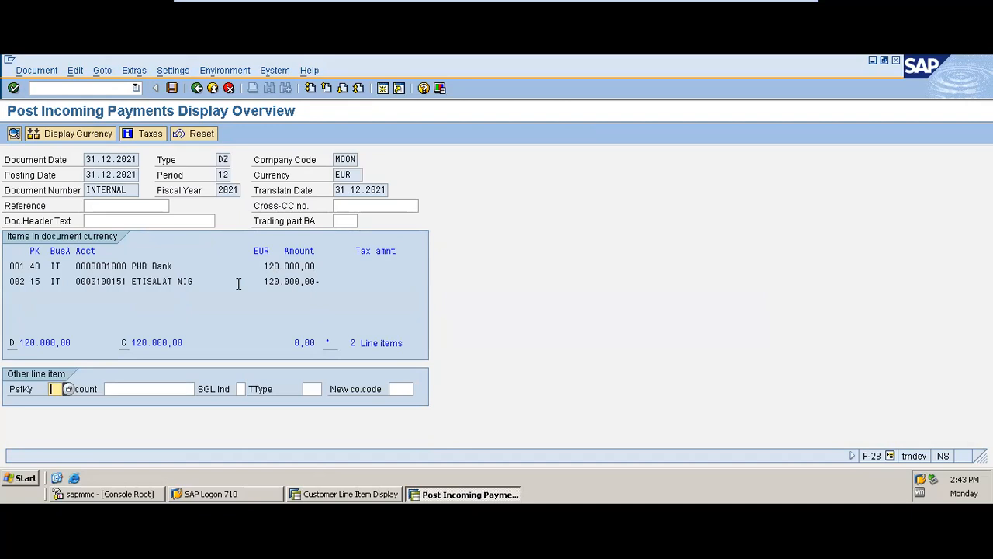
Post the incoming payment and refresh ETISALAT NIG's line item list in the other session.
{"action": "left_click", "coordinate": [172, 90]}
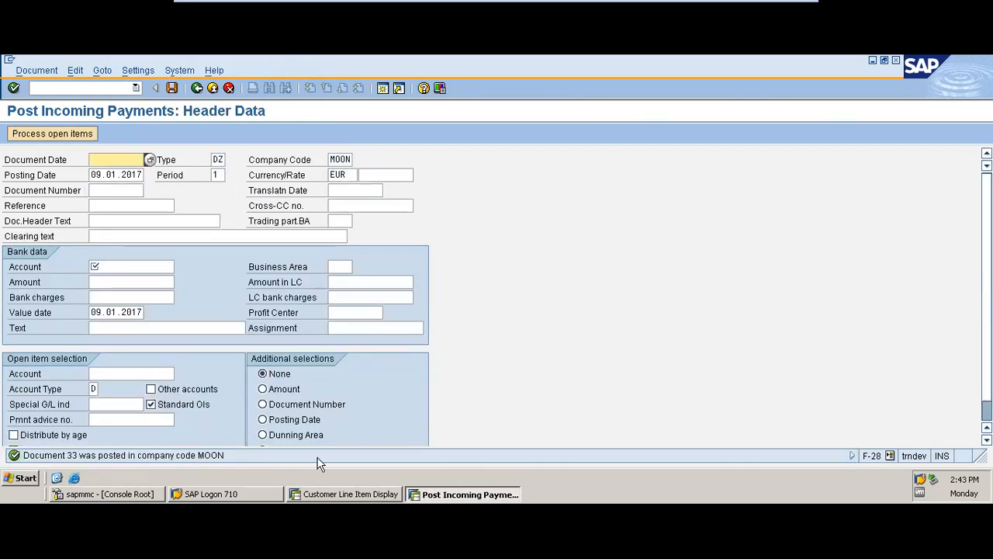
{"action": "left_click", "coordinate": [346, 495]}
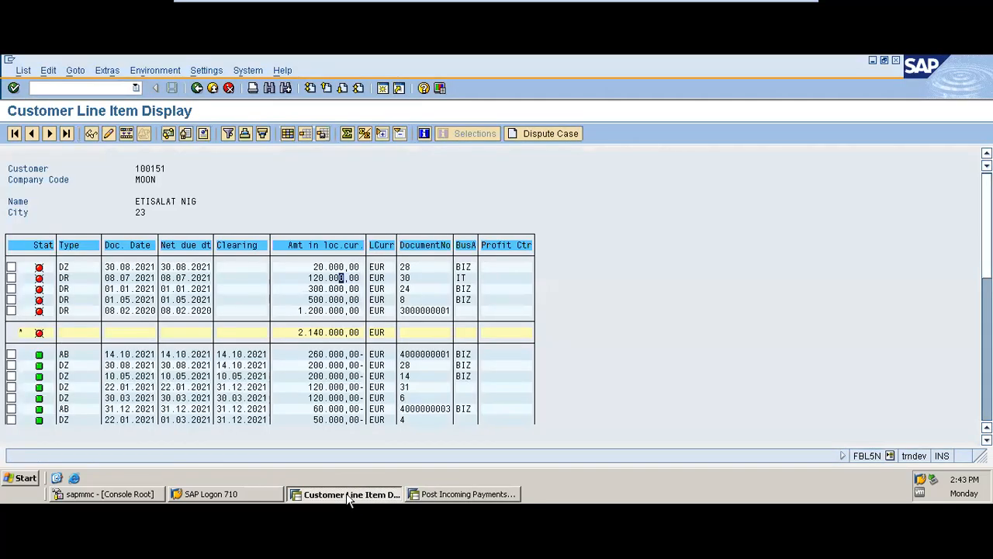
{"action": "left_click", "coordinate": [23, 71]}
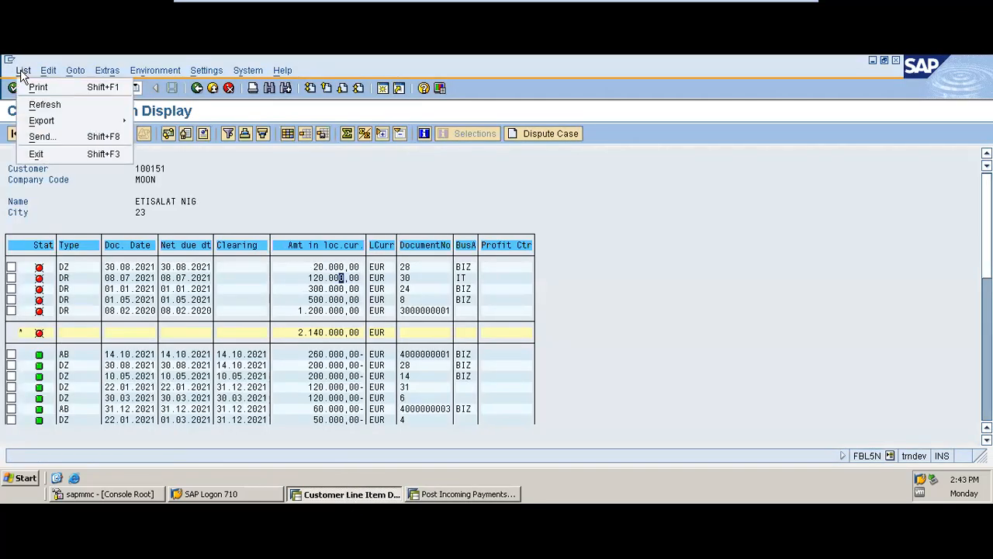
{"action": "left_click", "coordinate": [45, 106]}
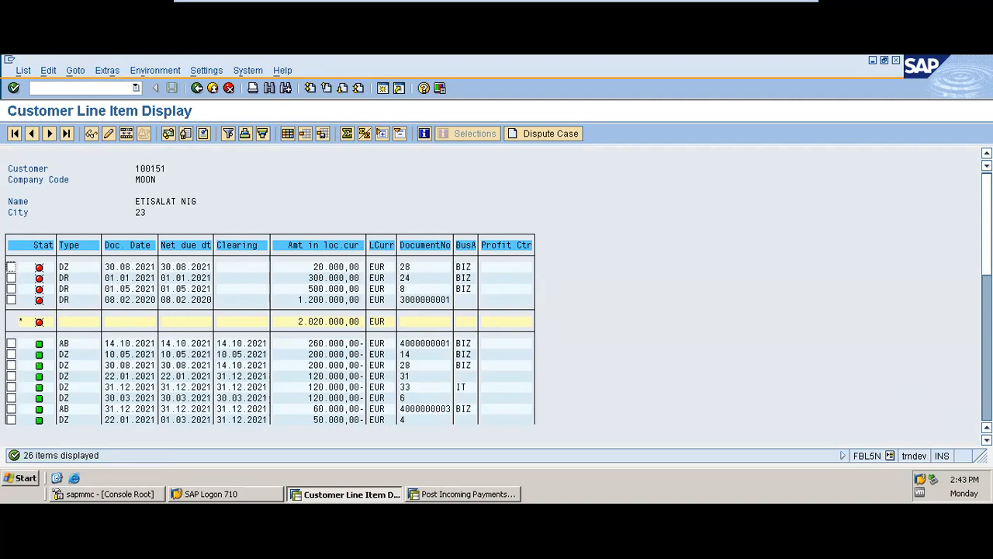
Examine the cleared 120.000,00 EUR payments in ETISALAT NIG's refreshed line item list.
{"action": "scroll", "coordinate": [342, 353], "scroll_direction": "down", "scroll_amount": 3}
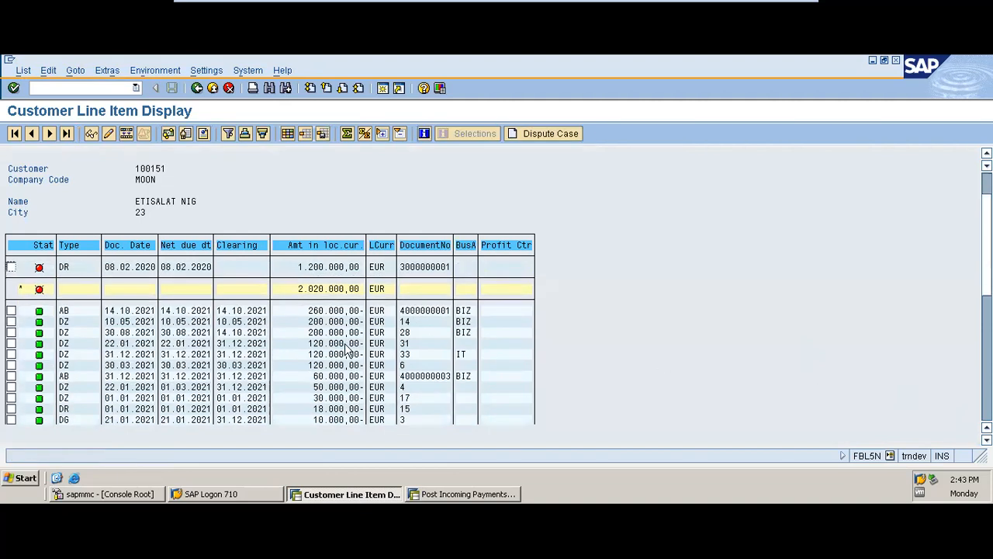
{"action": "left_click", "coordinate": [340, 343]}
{"action": "scroll", "coordinate": [270, 344], "scroll_direction": "up", "scroll_amount": 1}
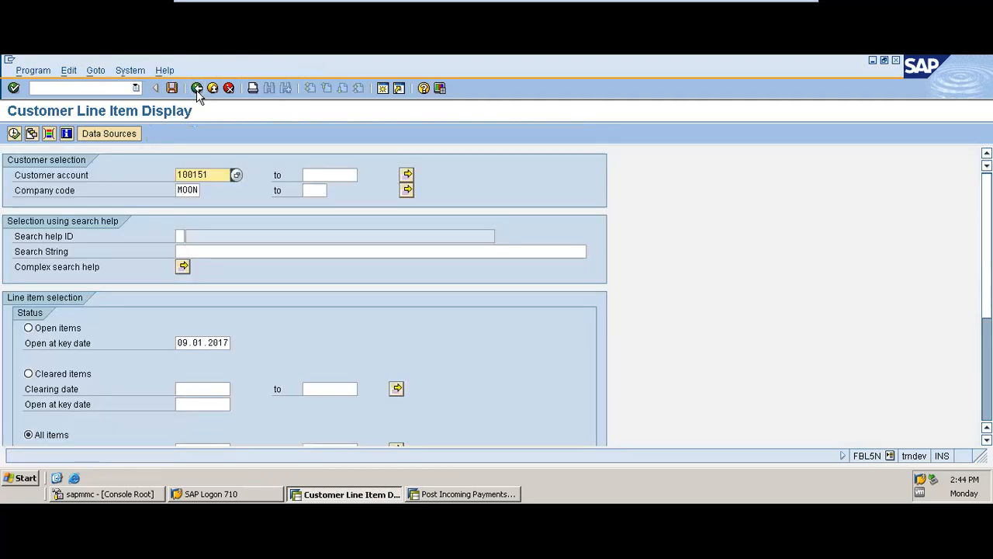
Rerun ETISALAT NIG's line item list for all items and examine the 20.000,00 EUR open item.
{"action": "left_click", "coordinate": [197, 89]}
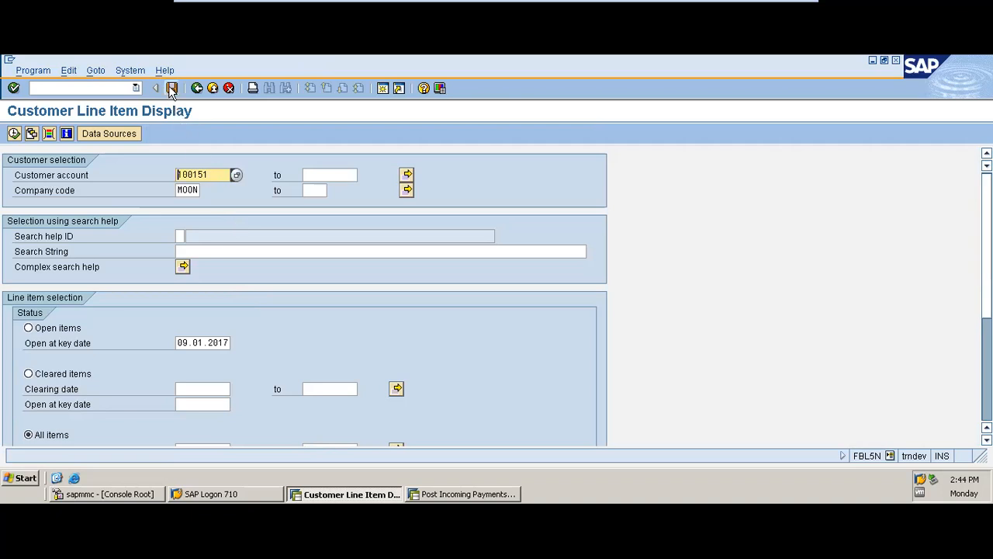
{"action": "left_click", "coordinate": [14, 134]}
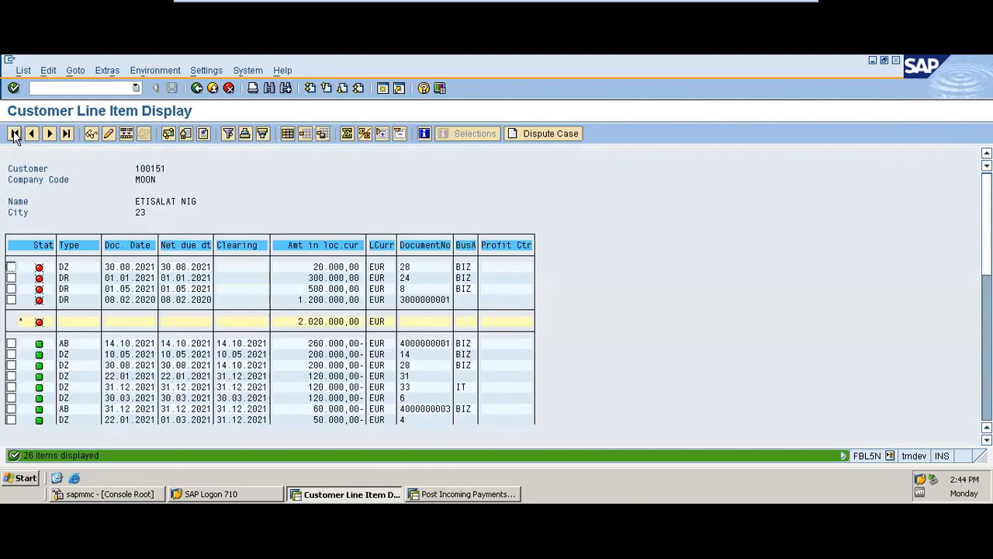
{"action": "left_click", "coordinate": [329, 266]}
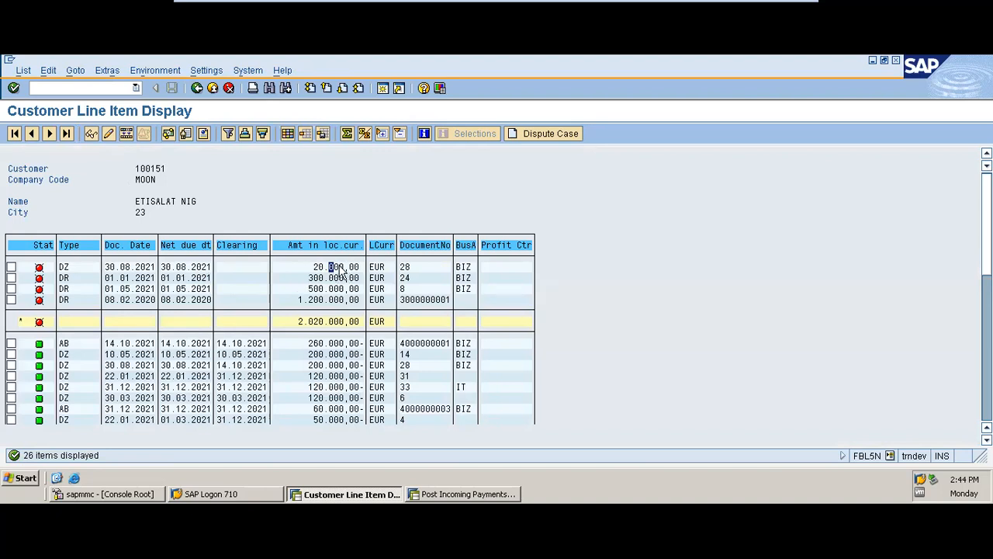
{"action": "left_click", "coordinate": [454, 494]}
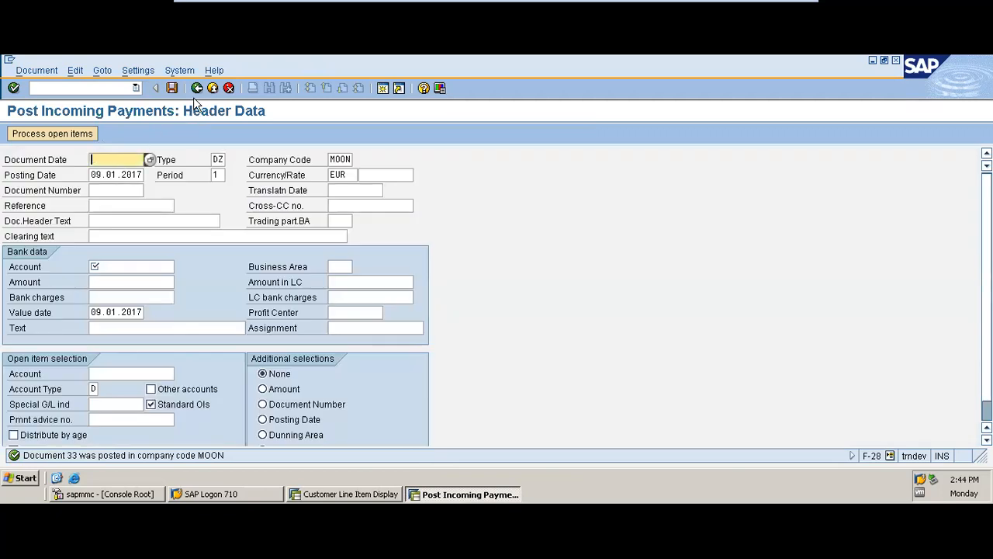
{"action": "left_click", "coordinate": [98, 160]}
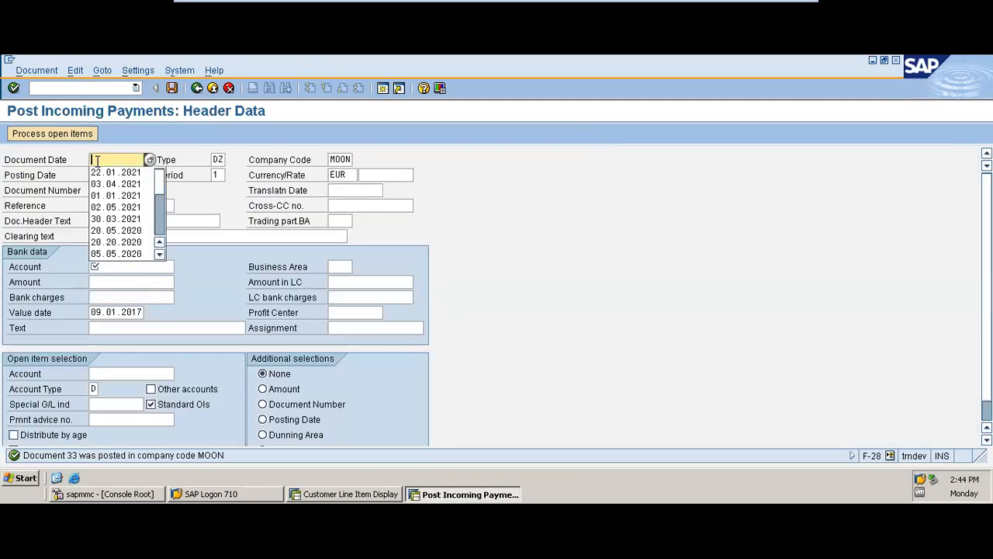
{"action": "left_click", "coordinate": [198, 210]}
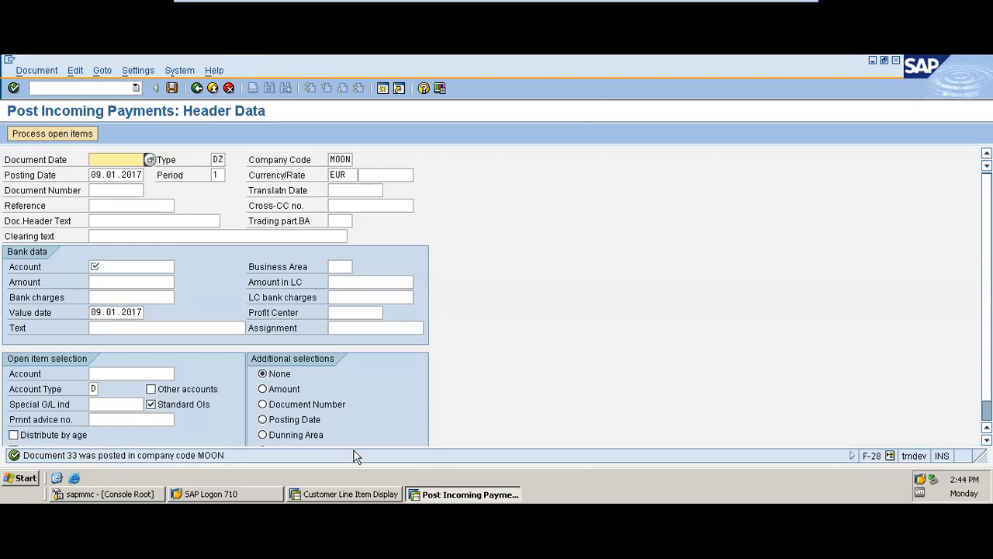
View the details of ETISALAT NIG's 20.000,00 EUR open item in the line item session, and switch back to the incoming payment.
{"action": "left_click", "coordinate": [354, 494]}
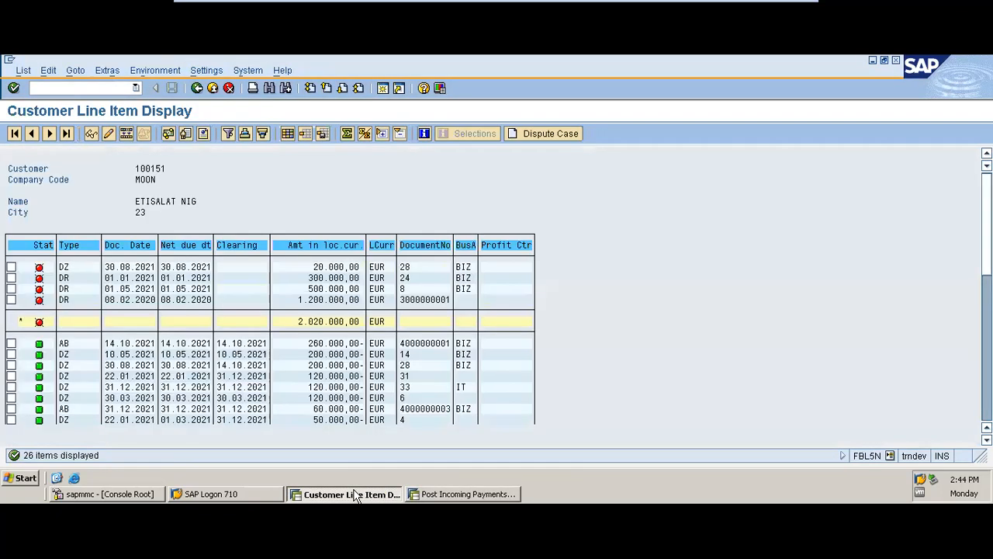
{"action": "double_click", "coordinate": [309, 269]}
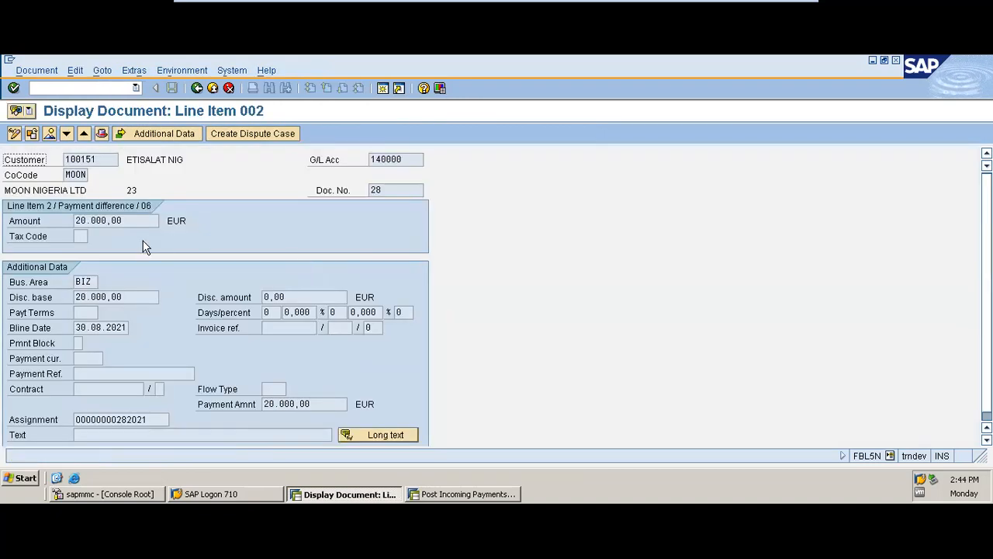
{"action": "left_click", "coordinate": [453, 496]}
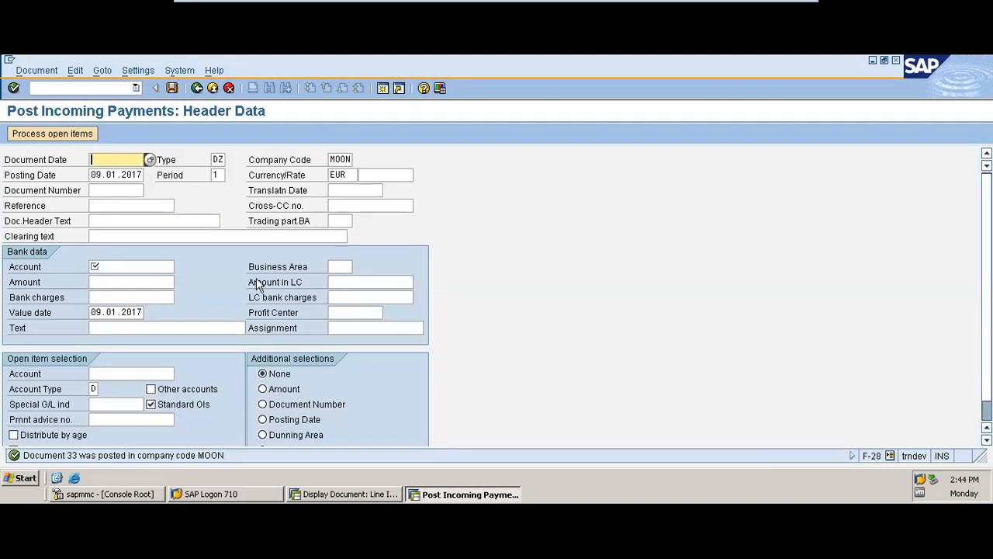
Set both the document date and the posting date of the new incoming payment to 21.09.2021.
{"action": "type", "text": "21.09.2021"}
{"action": "key", "text": "Tab"}
{"action": "key", "text": "Tab"}
{"action": "key", "text": "Tab"}
{"action": "type", "text": "21"}
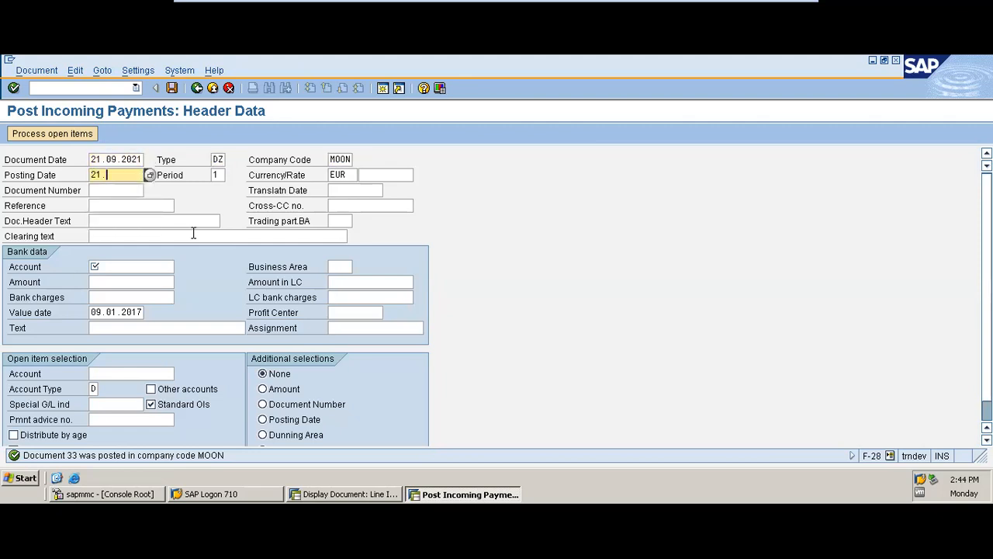
{"action": "type", "text": ".09.202"}
{"action": "key", "text": "Tab"}
{"action": "key", "text": "Tab"}
{"action": "key", "text": "Tab"}
{"action": "key", "text": "Tab"}
{"action": "key", "text": "Tab"}
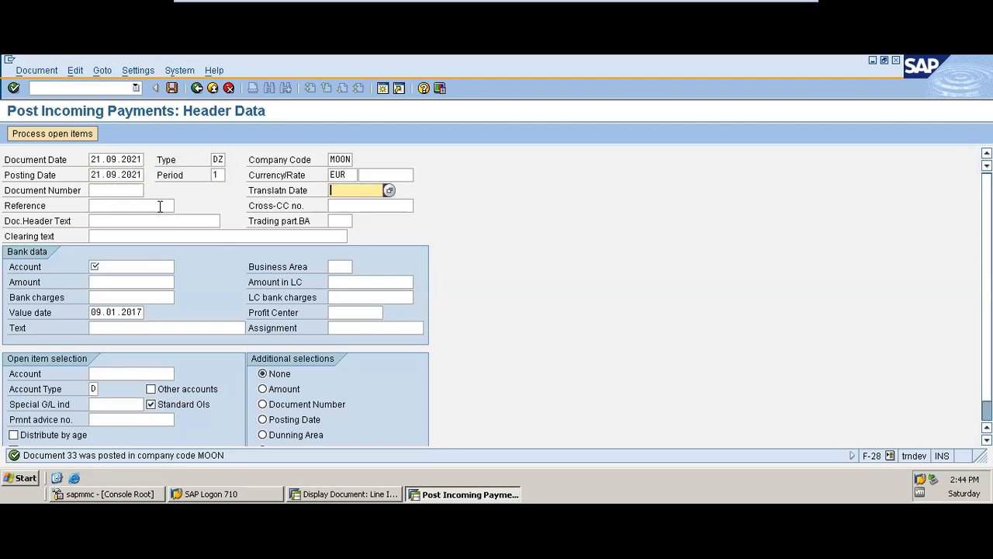
Enter reference 0998 and choose the clearing text "Cleared" for the payment.
{"action": "left_click", "coordinate": [160, 206]}
{"action": "type", "text": "0998"}
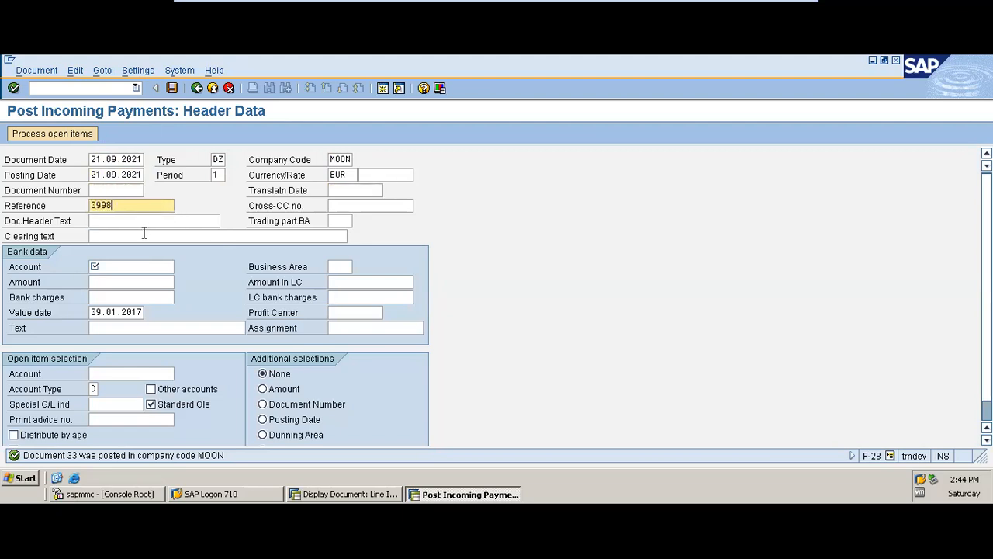
{"action": "left_click", "coordinate": [143, 235]}
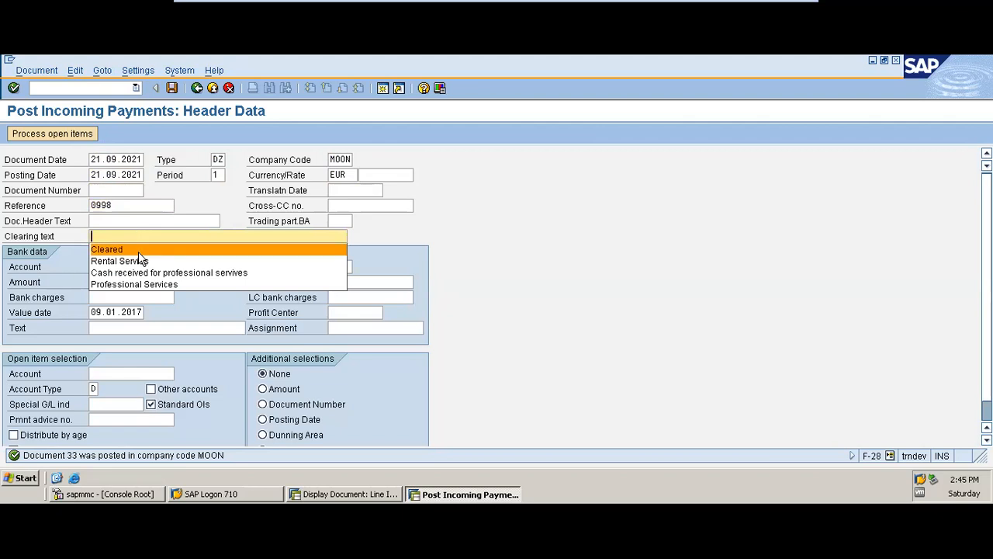
{"action": "left_click", "coordinate": [138, 251]}
Enter PHB Bank's G/L account and an amount of 10000 in the payment's bank data.
{"action": "left_click", "coordinate": [118, 266]}
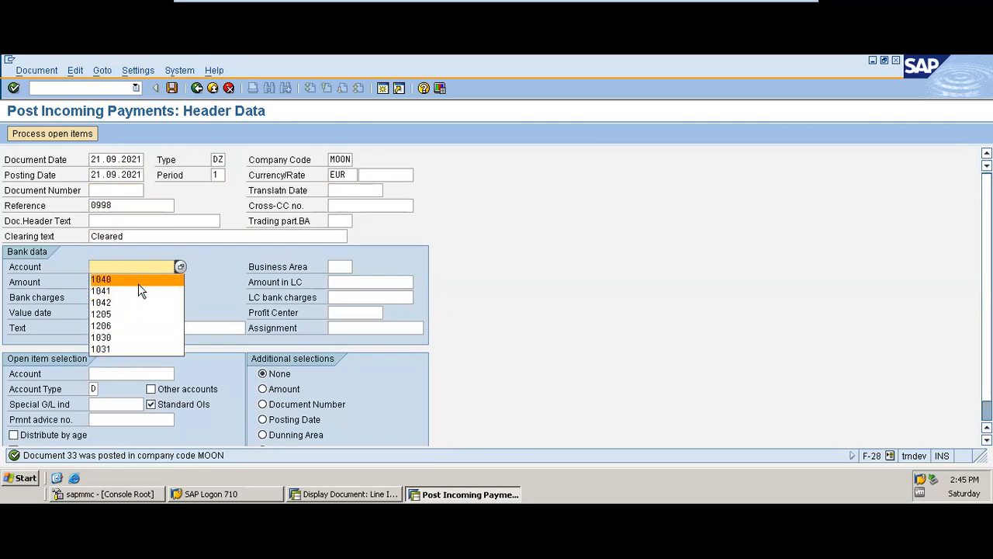
{"action": "type", "text": "1800"}
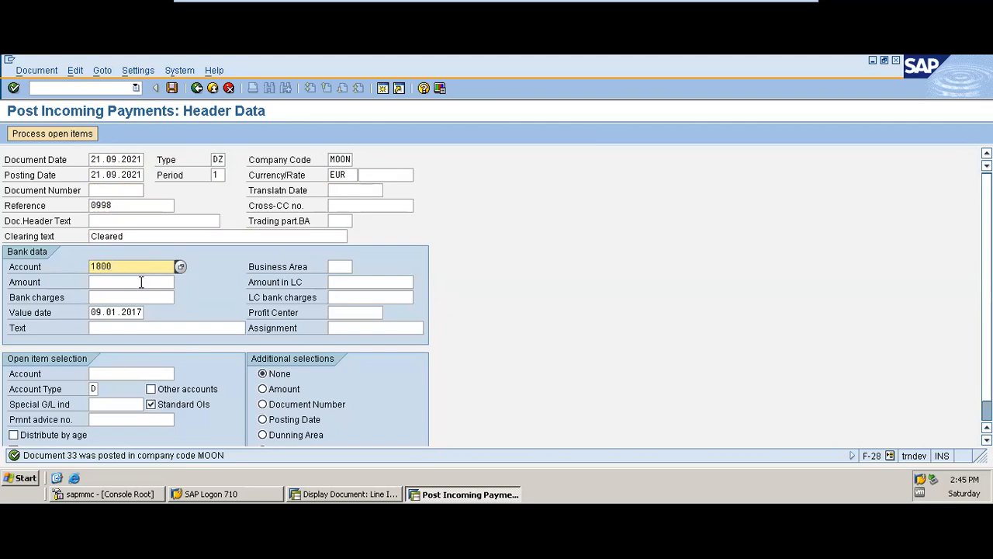
{"action": "left_click", "coordinate": [141, 282]}
{"action": "type", "text": "10000"}
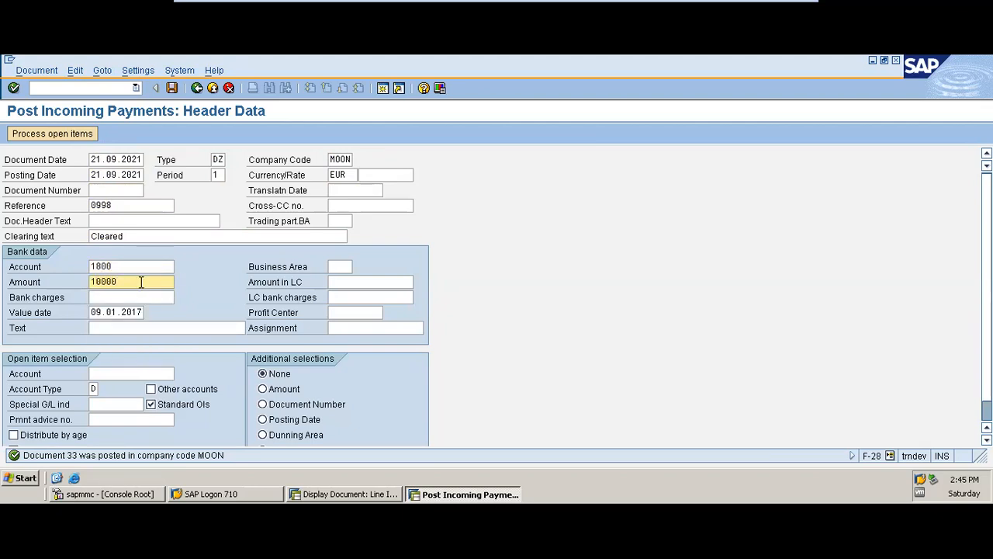
{"action": "key", "text": "Tab"}
{"action": "key", "text": "Tab"}
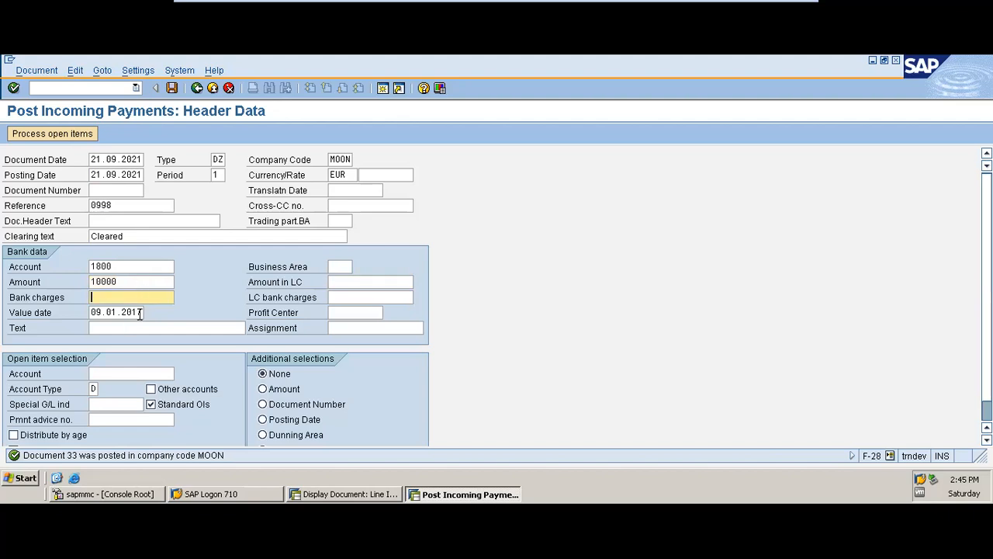
Replace the value date in the bank data with 22.09.2021.
{"action": "left_click", "coordinate": [139, 312]}
{"action": "key", "text": "BackSpace"}
{"action": "key", "text": "BackSpace"}
{"action": "key", "text": "BackSpace"}
{"action": "key", "text": "BackSpace"}
{"action": "key", "text": "BackSpace"}
{"action": "key", "text": "BackSpace"}
{"action": "key", "text": "BackSpace"}
{"action": "key", "text": "BackSpace"}
{"action": "key", "text": "BackSpace"}
{"action": "key", "text": "BackSpace"}
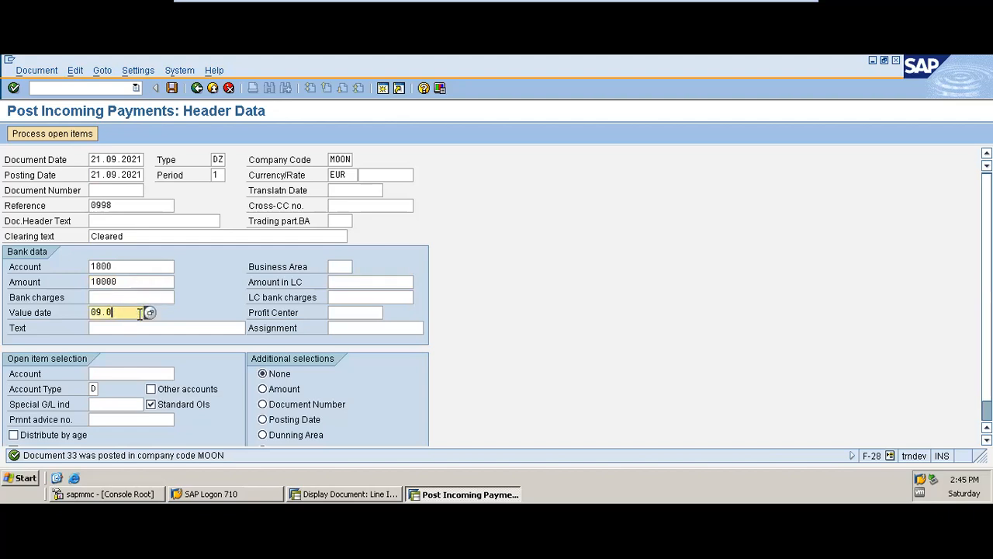
{"action": "type", "text": "22.09.2021"}
Search for the customers of company code MOON to fill the open item selection account.
{"action": "left_click", "coordinate": [174, 373]}
{"action": "left_click", "coordinate": [181, 374]}
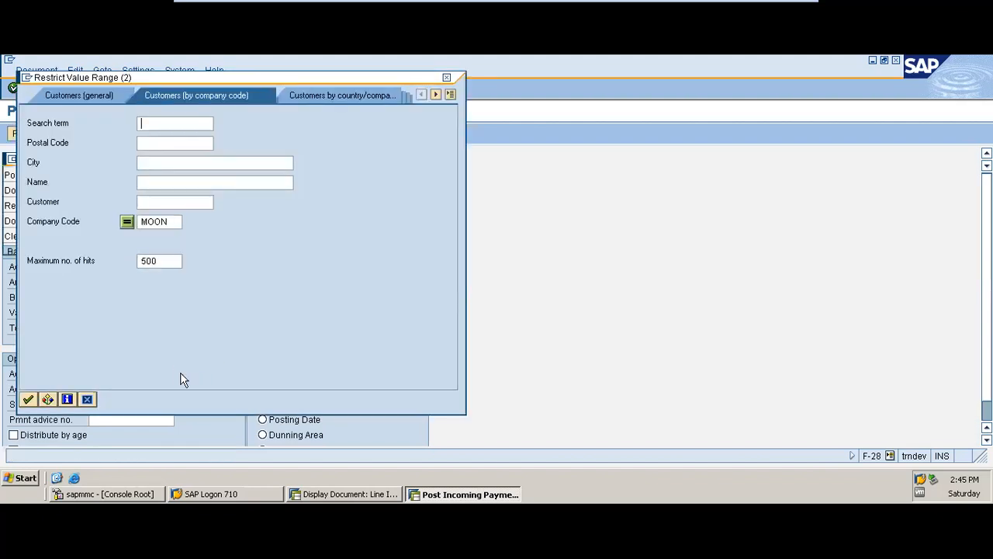
{"action": "left_click", "coordinate": [28, 399]}
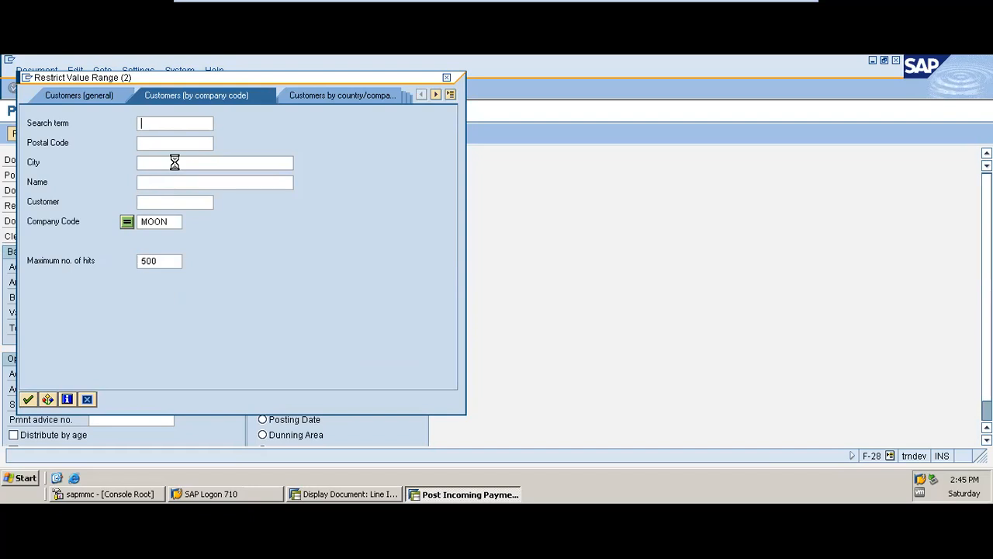
{"action": "mouse_move", "coordinate": [395, 2]}
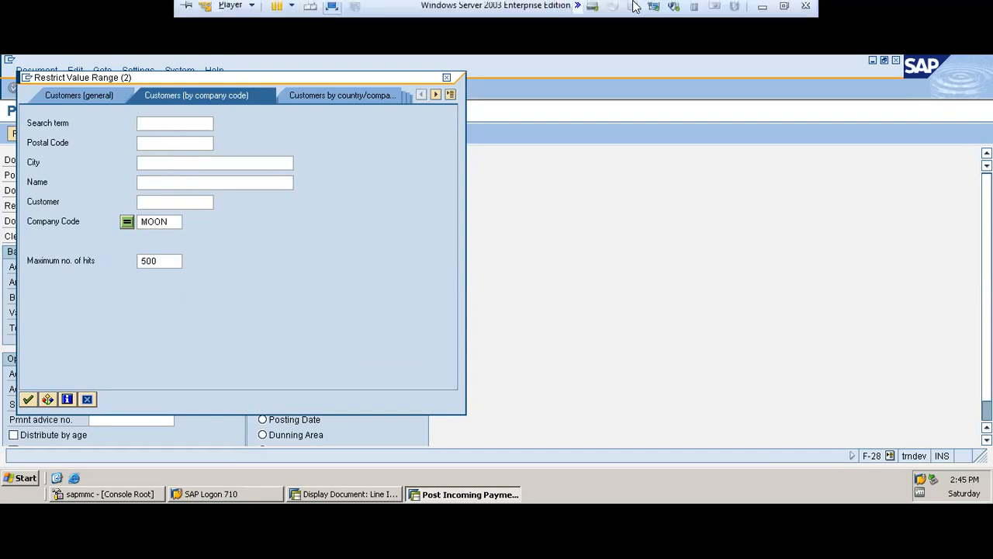
{"action": "left_click", "coordinate": [762, 10]}
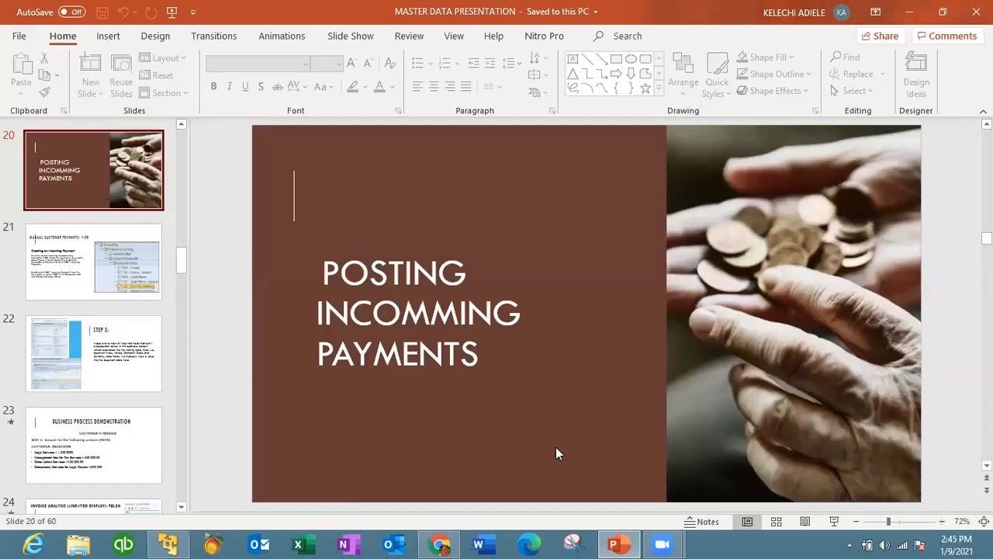
{"action": "left_click", "coordinate": [167, 543]}
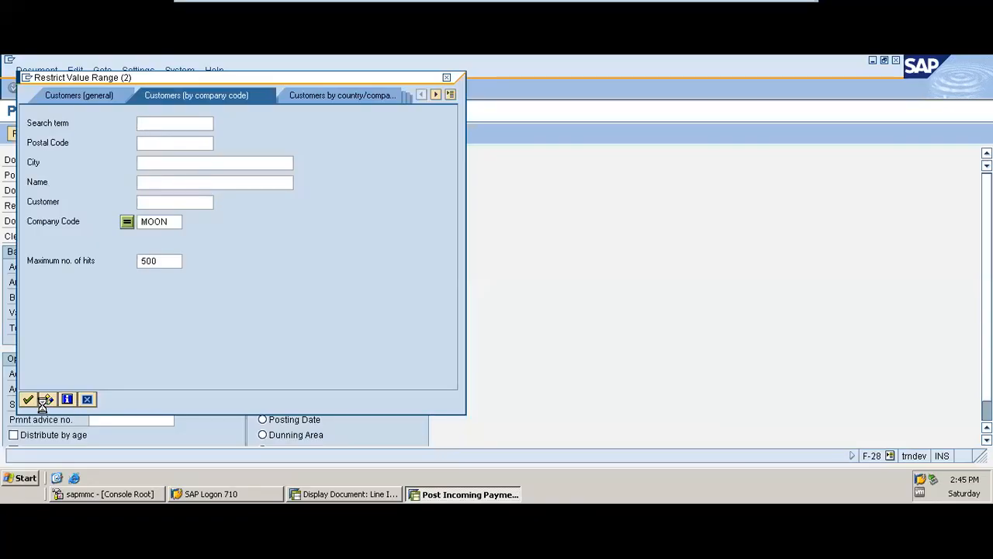
{"action": "mouse_move", "coordinate": [519, 6]}
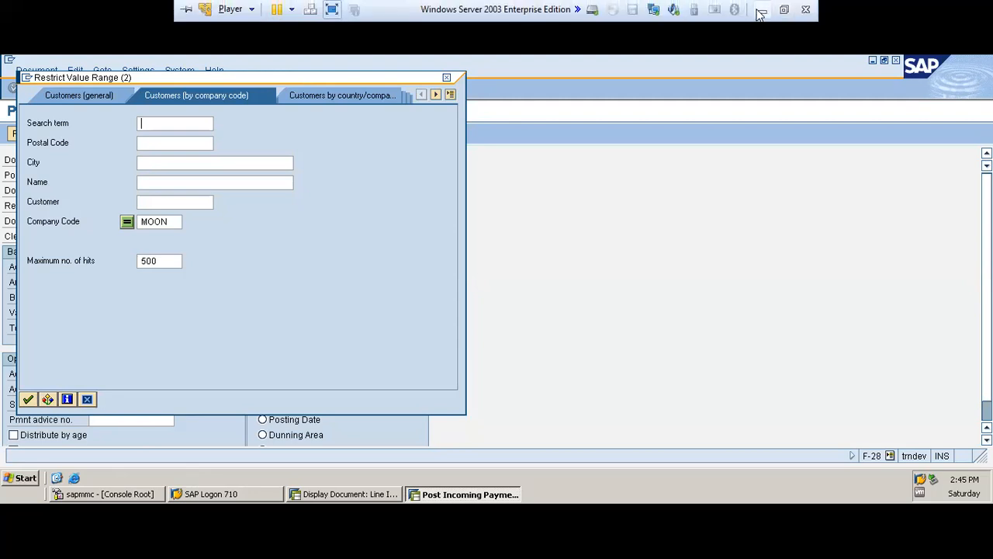
{"action": "left_click", "coordinate": [760, 10]}
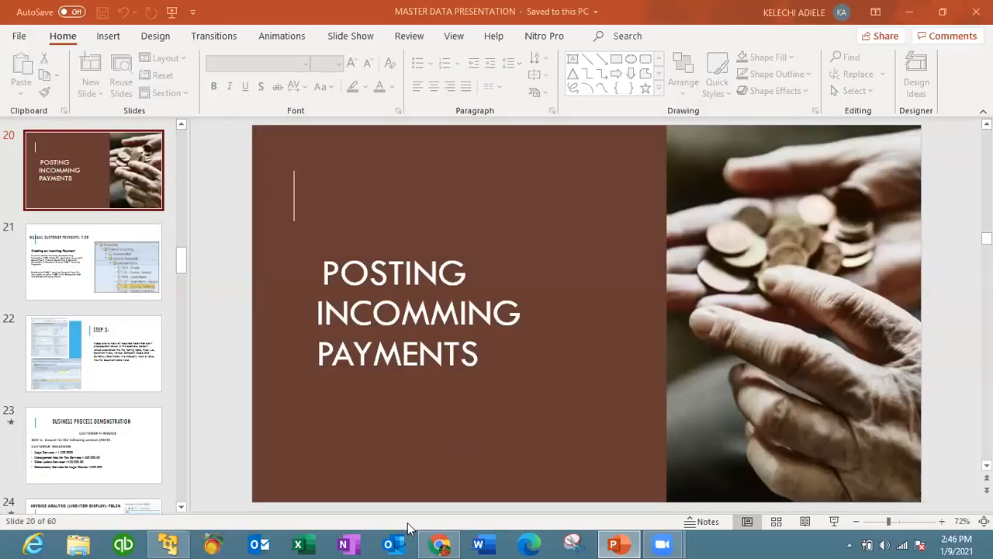
{"action": "left_click", "coordinate": [168, 544]}
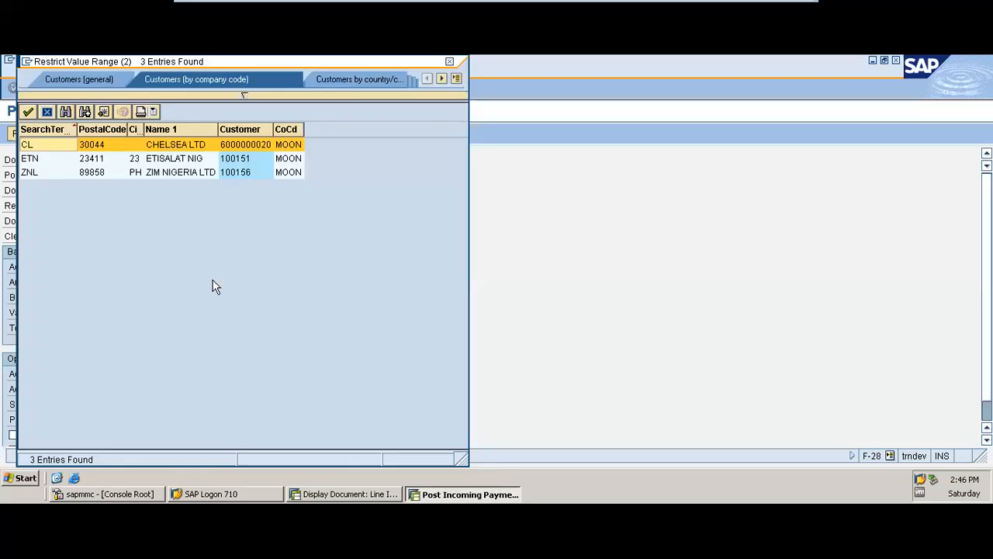
Choose ETISALAT NIG as the open item account and process its open items, accepting the posting period adjustment.
{"action": "left_click", "coordinate": [175, 161]}
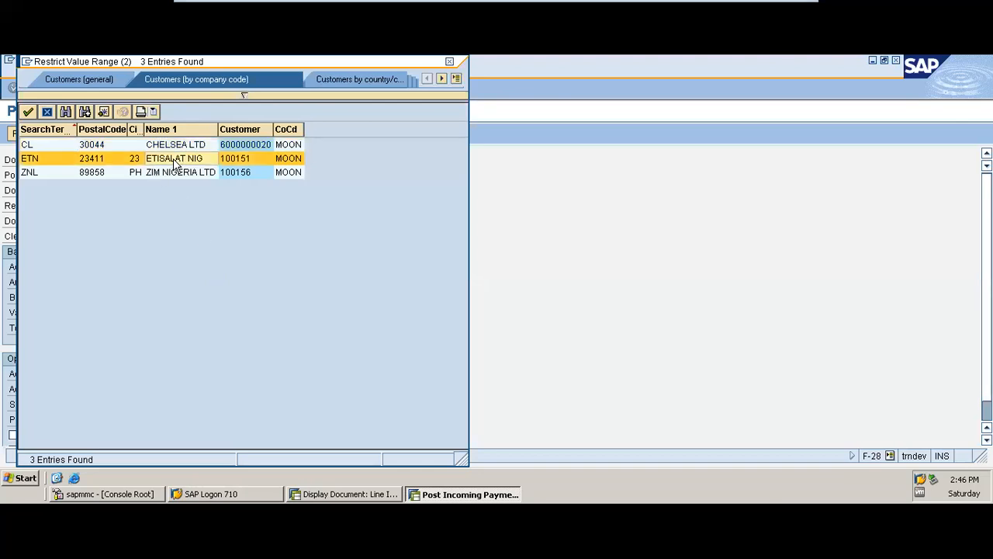
{"action": "double_click", "coordinate": [174, 161]}
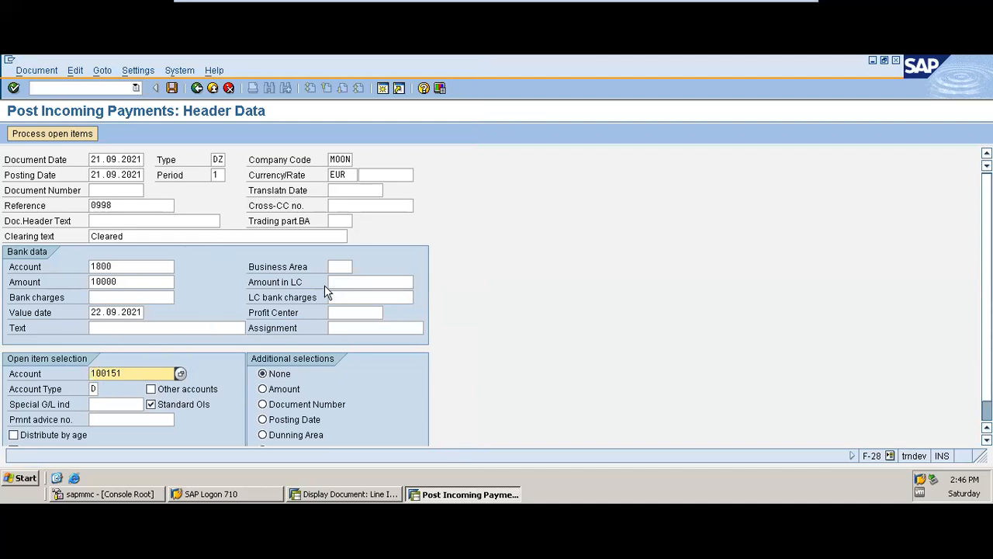
{"action": "left_click", "coordinate": [341, 314]}
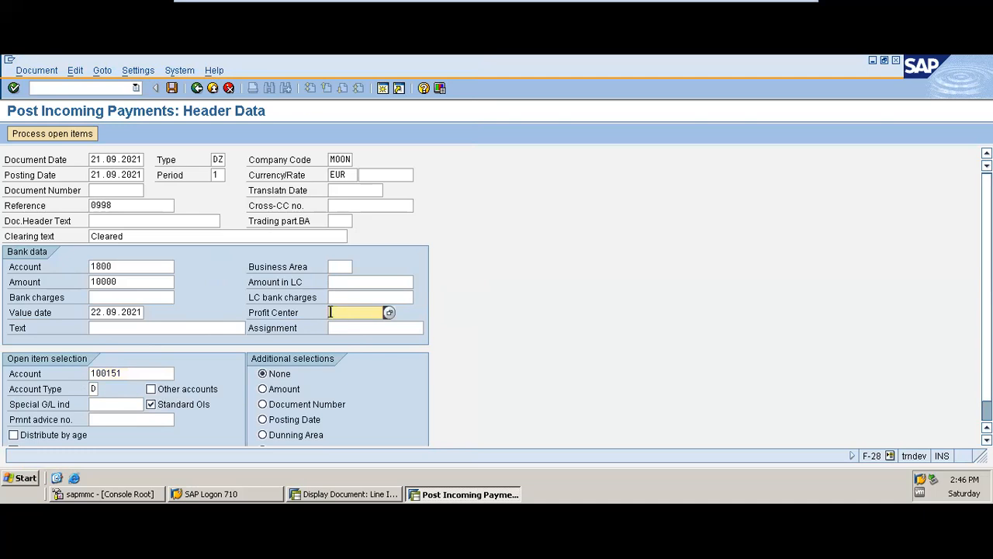
{"action": "left_click", "coordinate": [74, 135]}
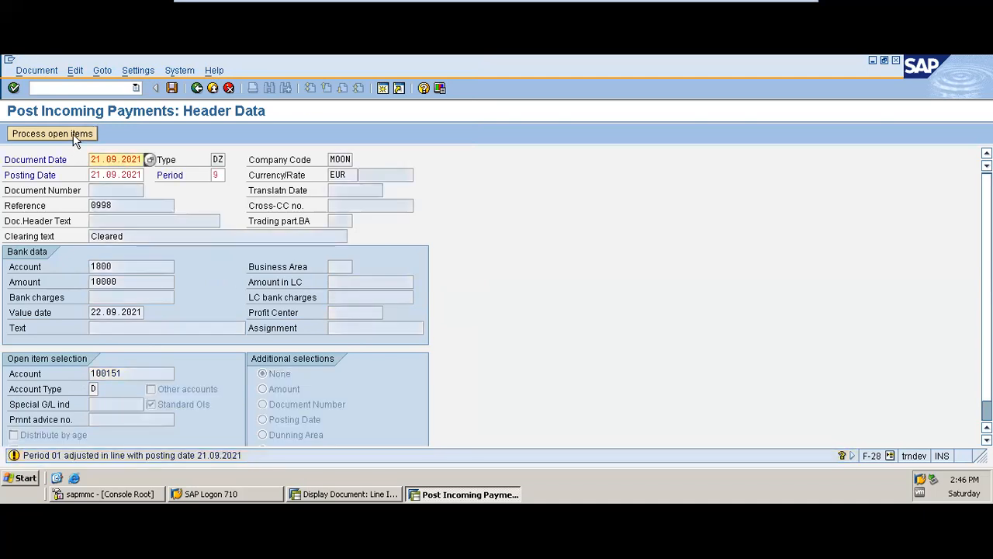
{"action": "left_click", "coordinate": [74, 136]}
{"action": "left_click", "coordinate": [74, 136]}
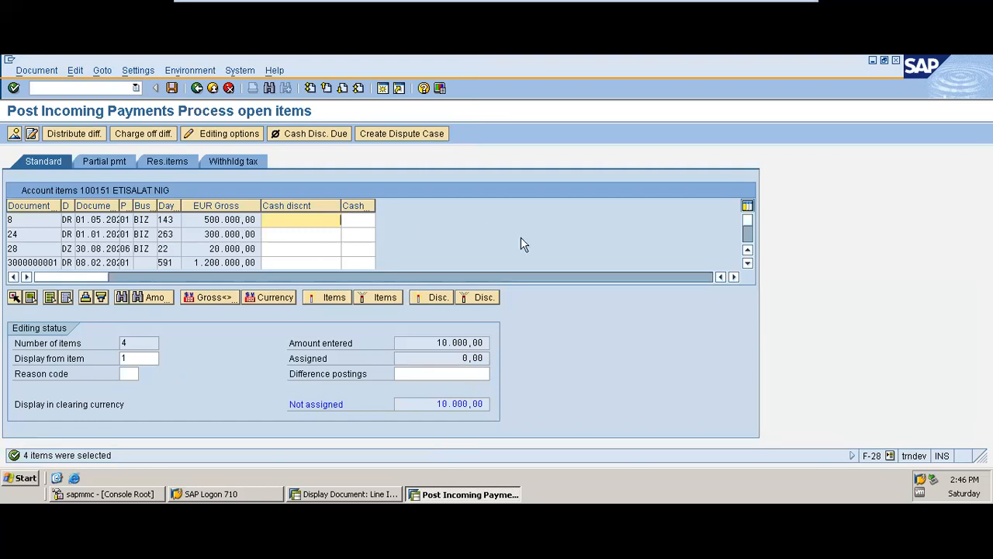
Assign a partial payment of 10.000,00 EUR to the 20.000,00 EUR open item and simulate the document.
{"action": "left_click", "coordinate": [104, 160]}
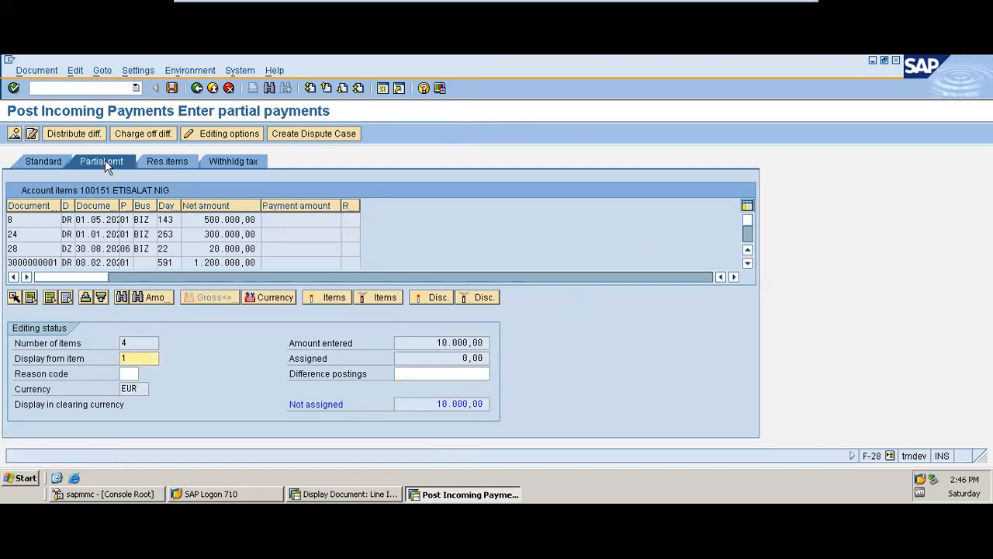
{"action": "double_click", "coordinate": [238, 248]}
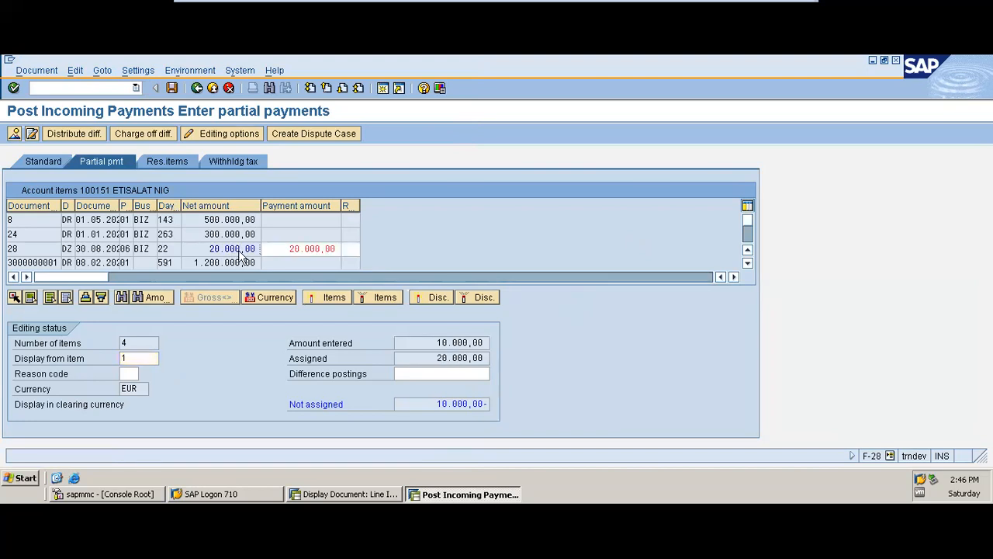
{"action": "left_click", "coordinate": [294, 251]}
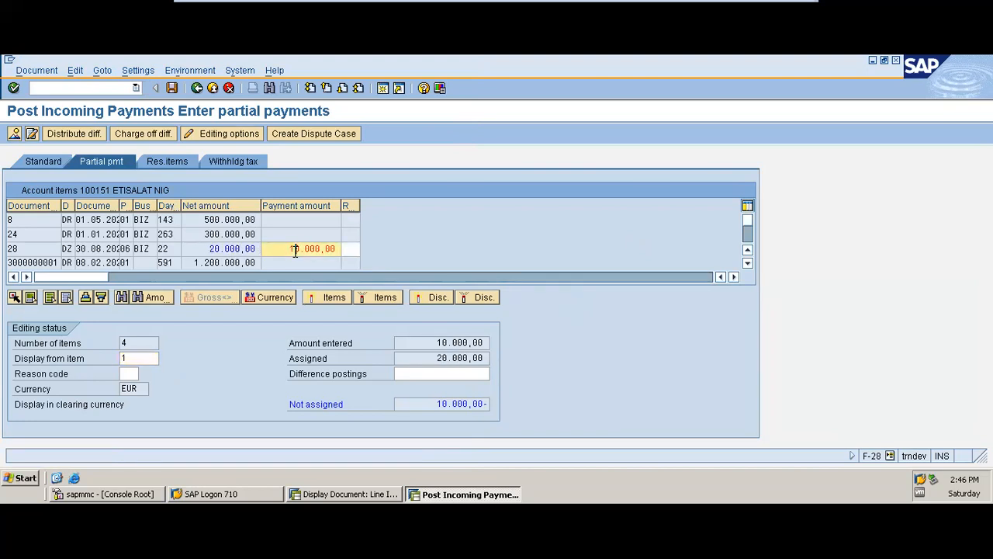
{"action": "key", "text": "Return"}
{"action": "left_click", "coordinate": [39, 71]}
{"action": "left_click", "coordinate": [43, 101]}
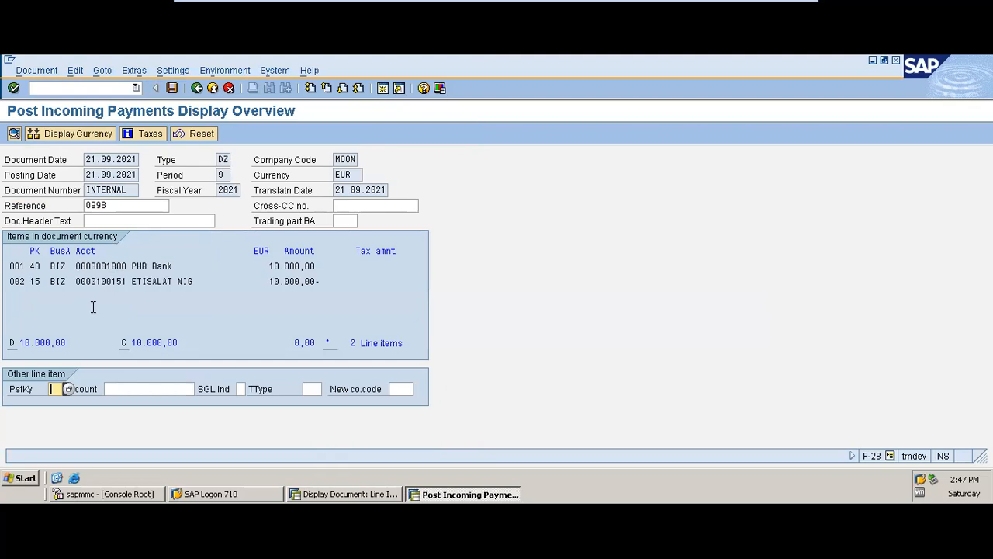
Post the simulated partial payment document and refresh the customer line item list of ETISALAT NIG in the other session.
{"action": "left_click", "coordinate": [174, 88]}
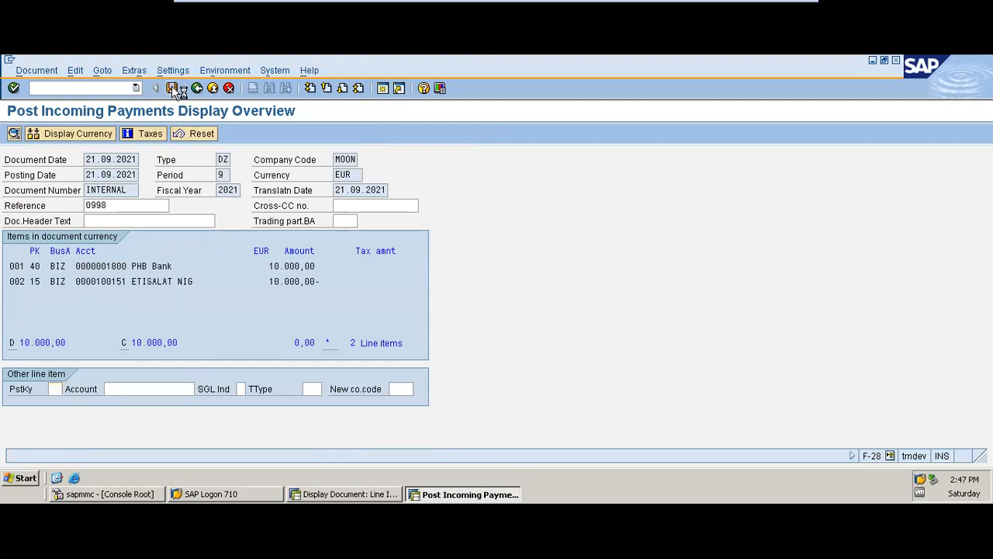
{"action": "left_click", "coordinate": [380, 494]}
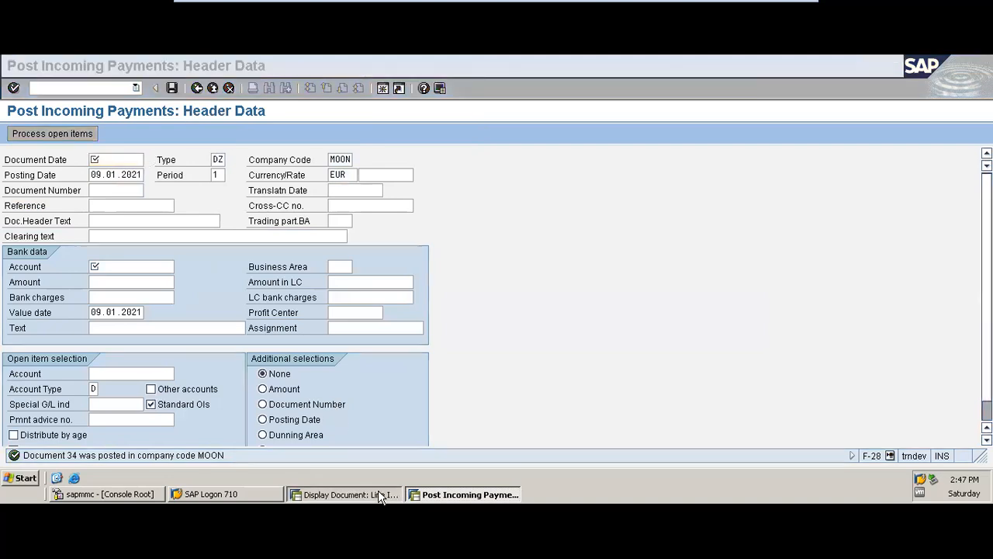
{"action": "left_click", "coordinate": [198, 88]}
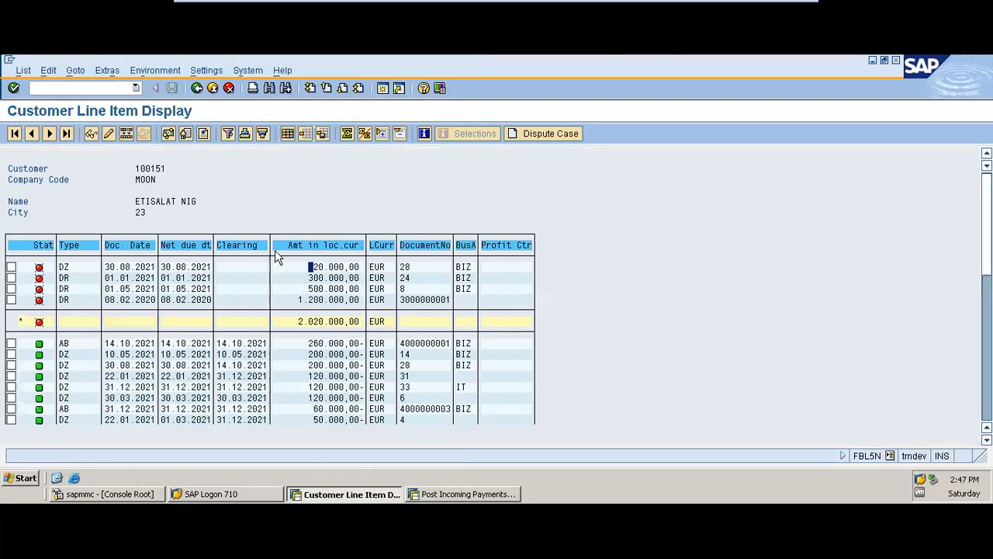
{"action": "left_click", "coordinate": [23, 71]}
{"action": "left_click", "coordinate": [43, 104]}
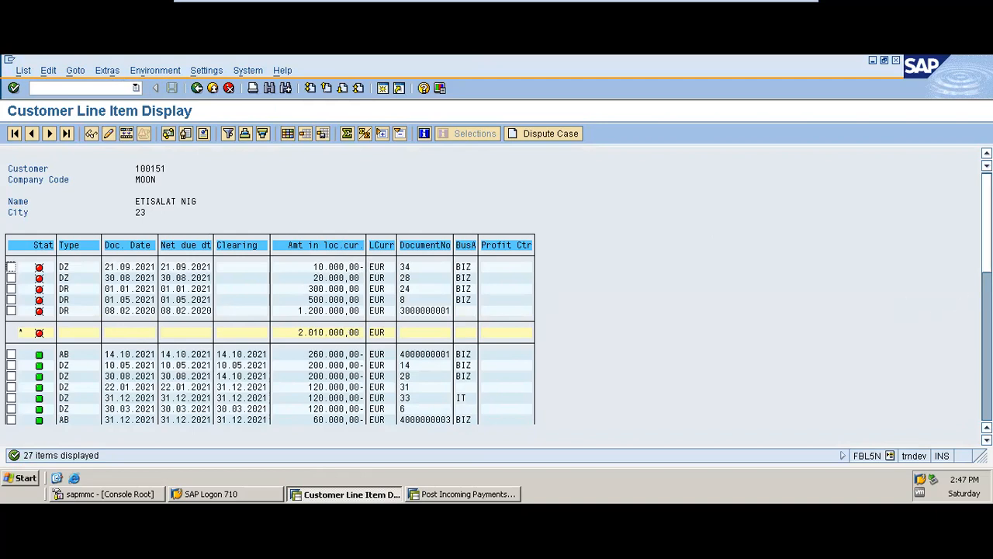
Examine the open and cleared line items of ETISALAT NIG, checking the newly posted partial payment and the account totals.
{"action": "left_click_drag", "start_coordinate": [987, 225], "coordinate": [987, 292]}
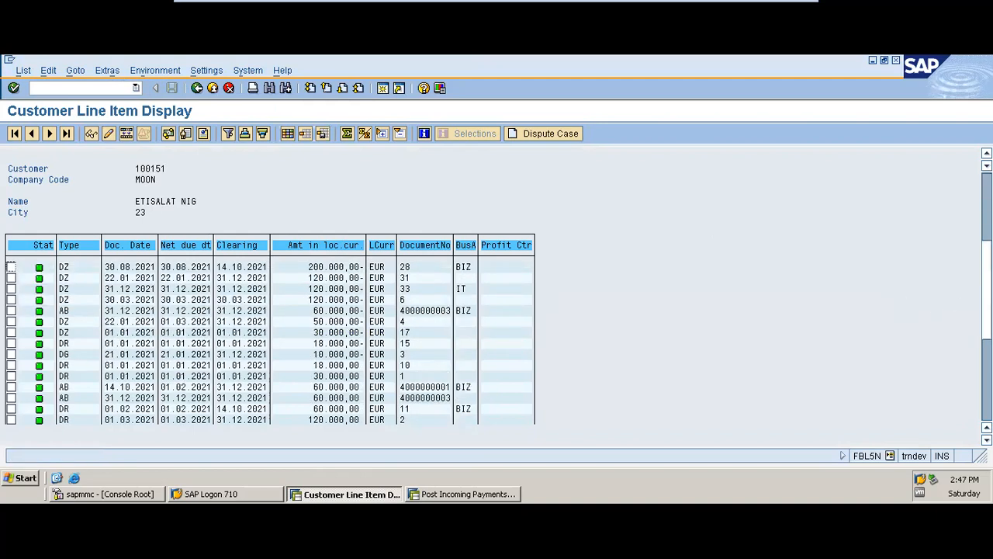
{"action": "left_click", "coordinate": [986, 380]}
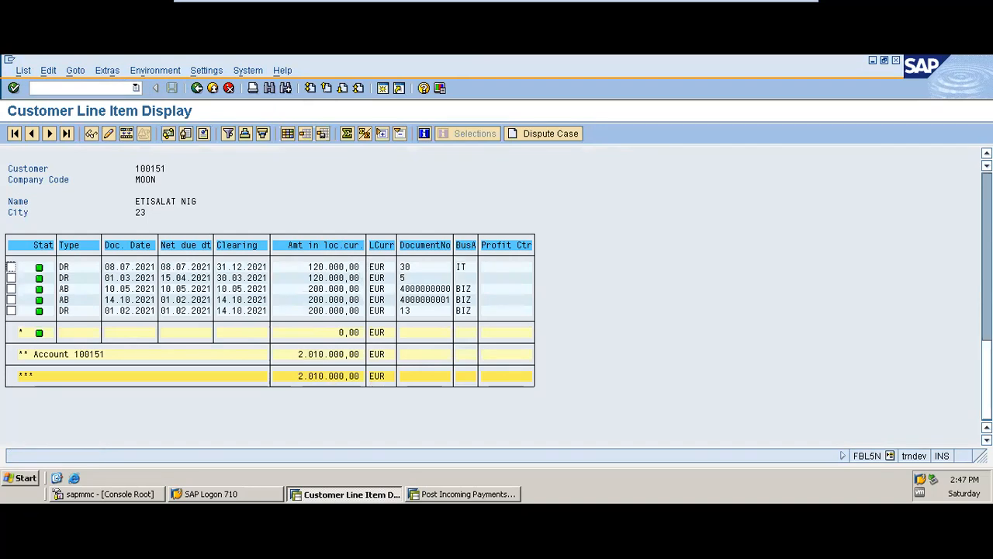
{"action": "left_click", "coordinate": [987, 294]}
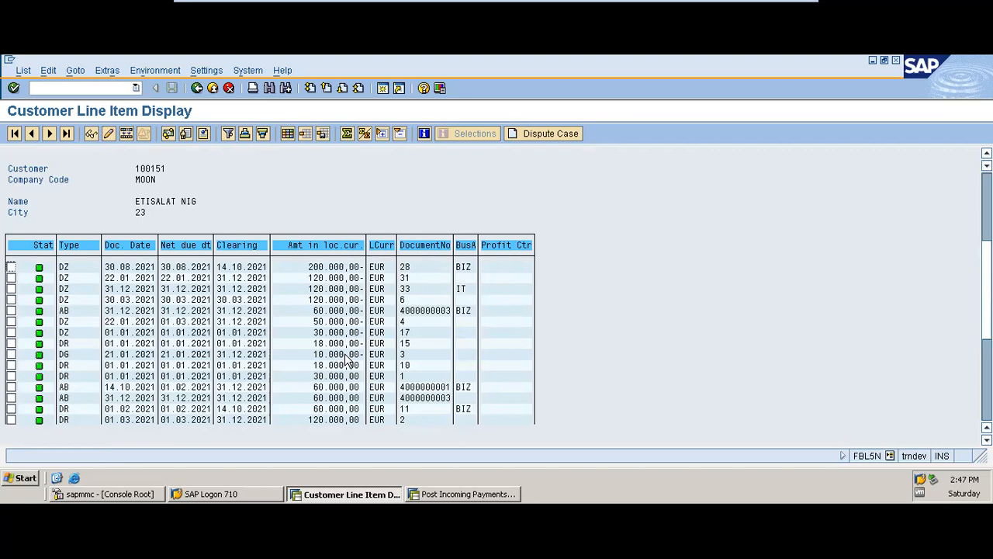
{"action": "left_click", "coordinate": [987, 210]}
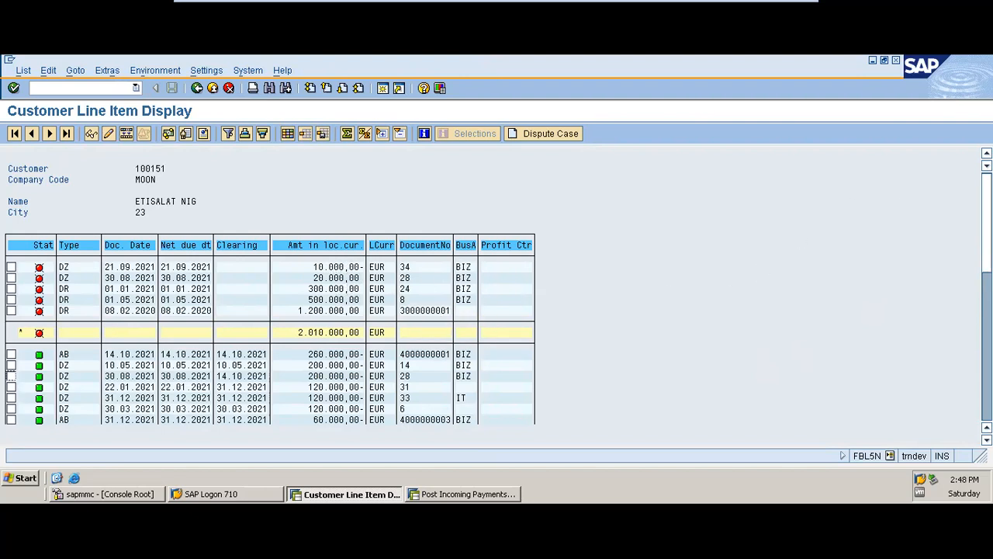
{"action": "mouse_move", "coordinate": [986, 223]}
{"action": "left_mouse_down"}
{"action": "mouse_move", "coordinate": [987, 242]}
{"action": "mouse_move", "coordinate": [987, 222]}
{"action": "left_mouse_up"}
Switch to the MASTER DATA PRESENTATION in PowerPoint and show slide 22 with step 2 of posting incoming payments.
{"action": "left_click", "coordinate": [762, 6]}
{"action": "left_click", "coordinate": [124, 356]}
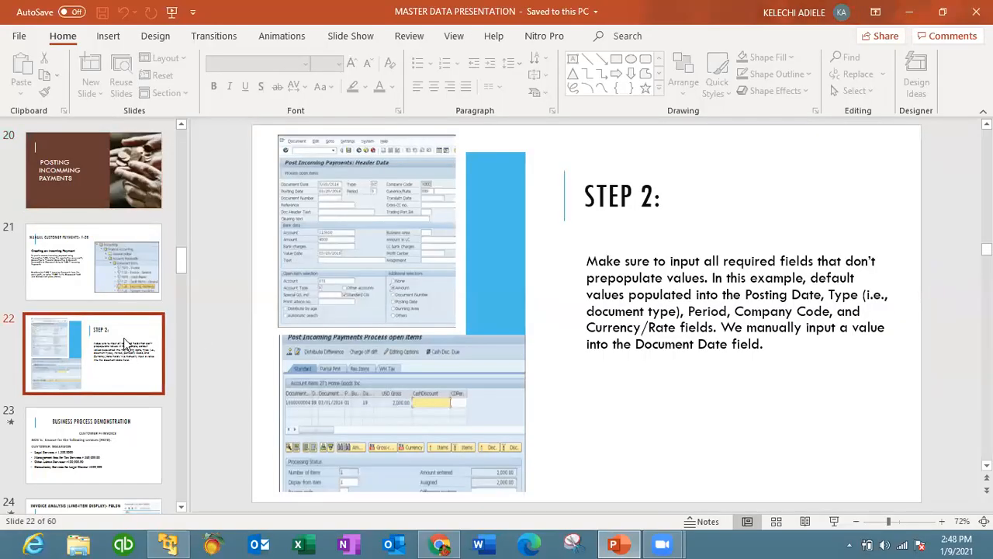